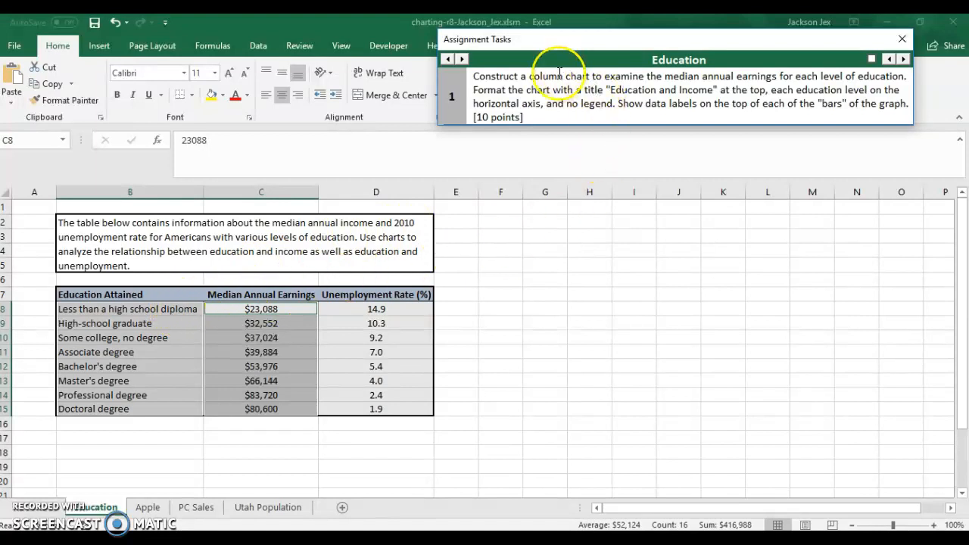
Step: Review the first Education task, and select the education levels in B8:B15 together with the median annual earnings in C8:C15
left_click_drag(475, 77, 632, 81)
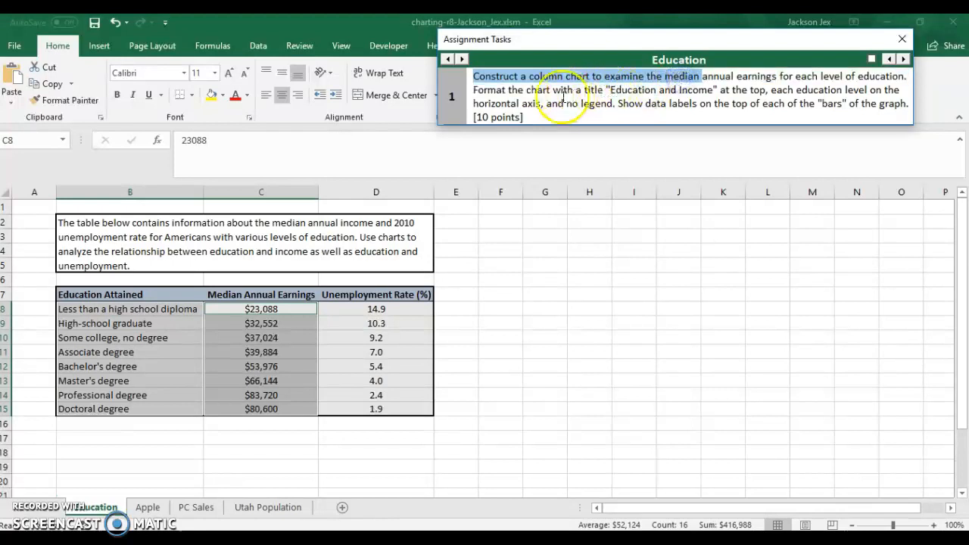
left_click_drag(508, 90, 676, 91)
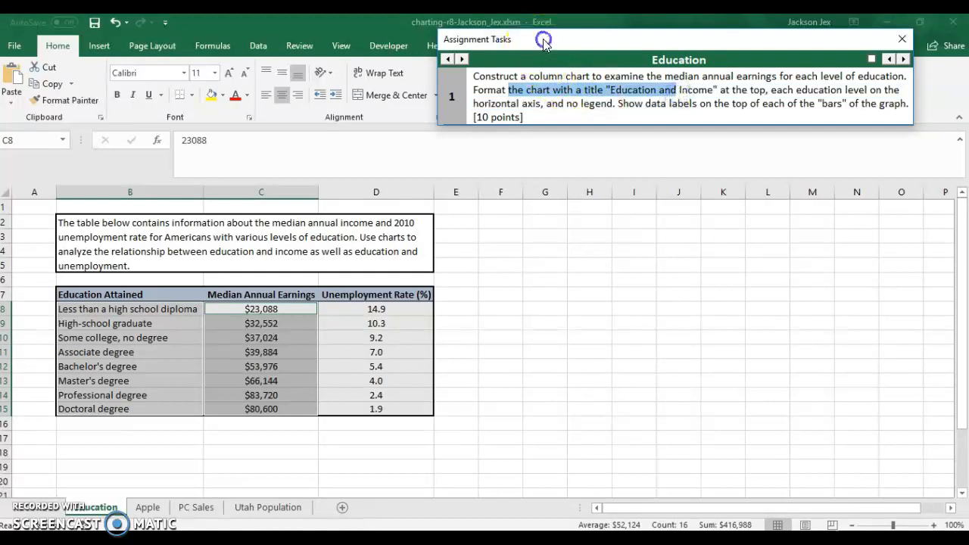
left_click_drag(536, 42, 619, 58)
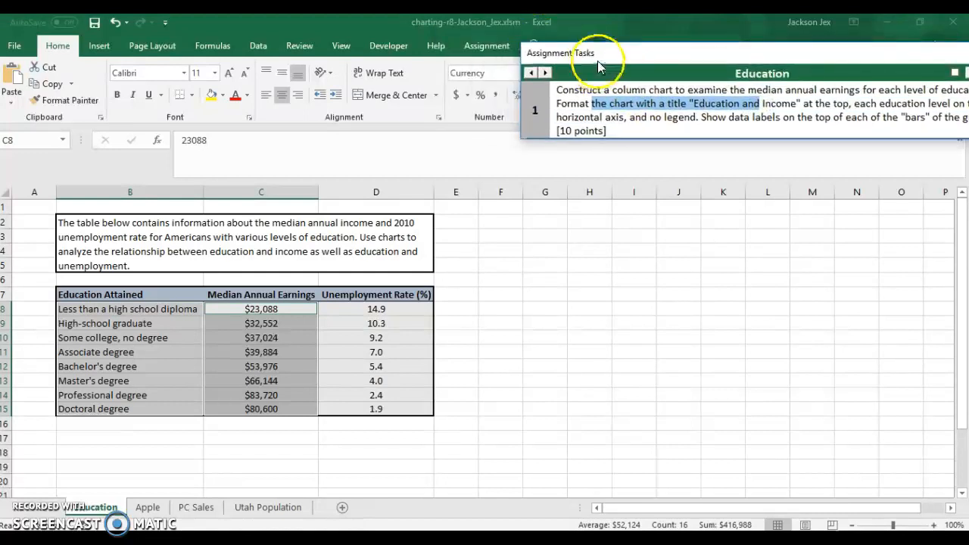
left_click_drag(720, 52, 678, 39)
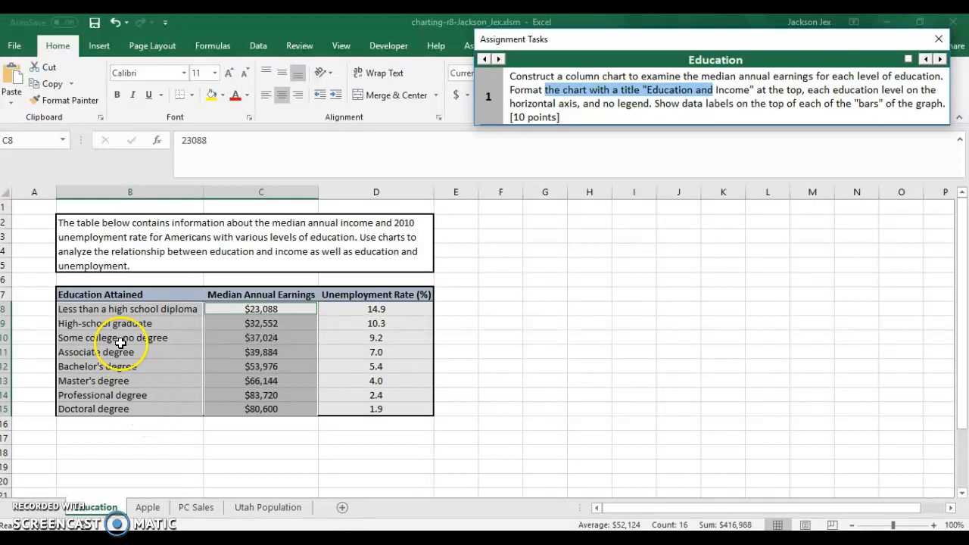
left_click_drag(121, 307, 110, 408)
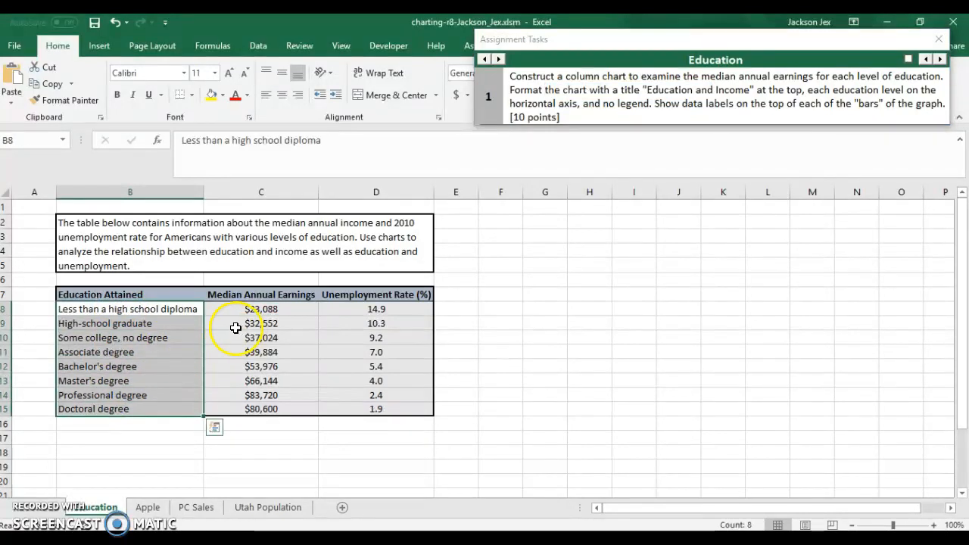
left_click_drag(258, 308, 256, 409)
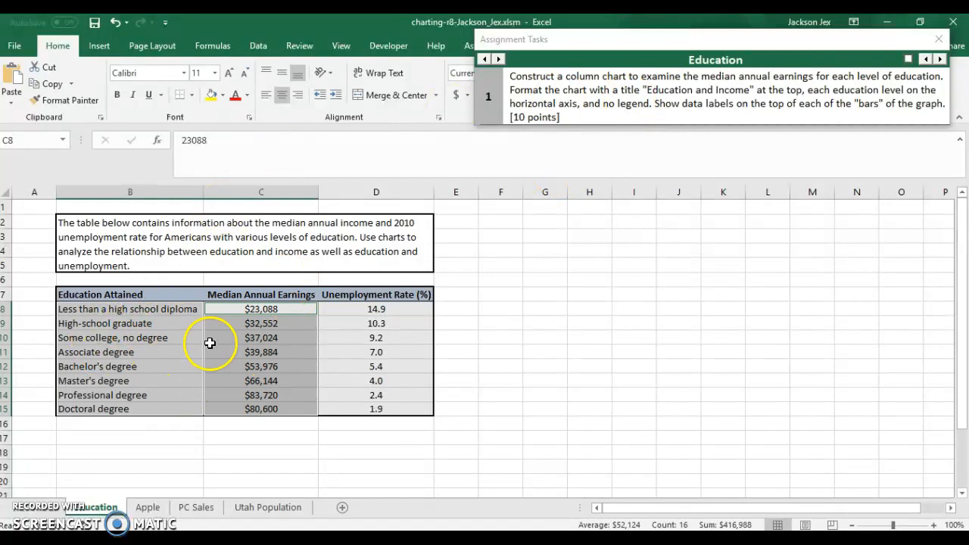
Step: Insert a clustered column chart of the selected education levels and earnings, and place it in the empty cells beside the table
left_click_drag(688, 48, 696, 99)
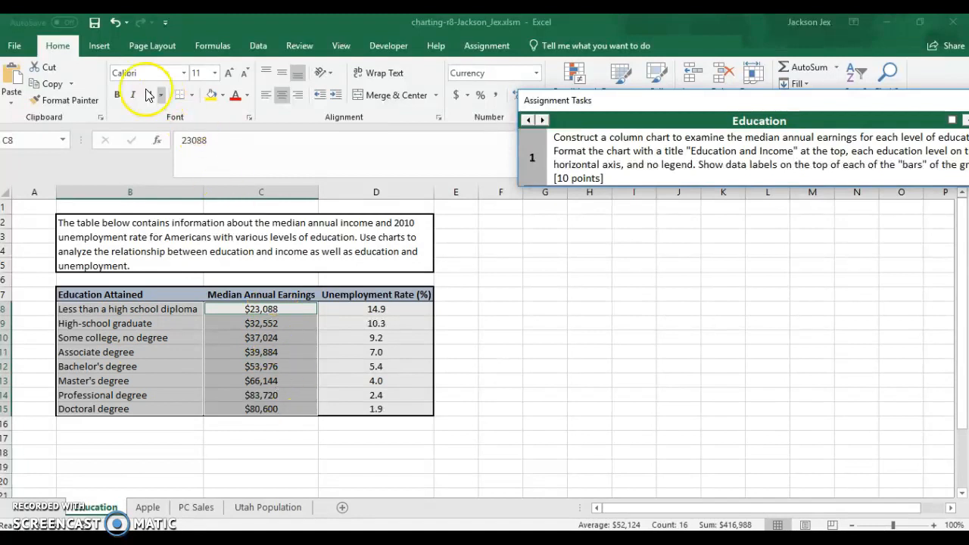
left_click(99, 48)
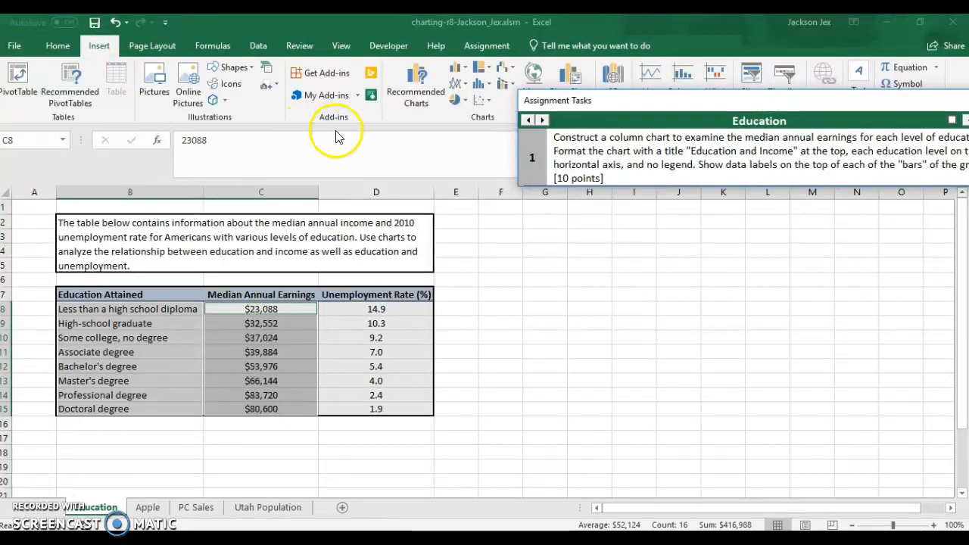
left_click_drag(606, 100, 643, 173)
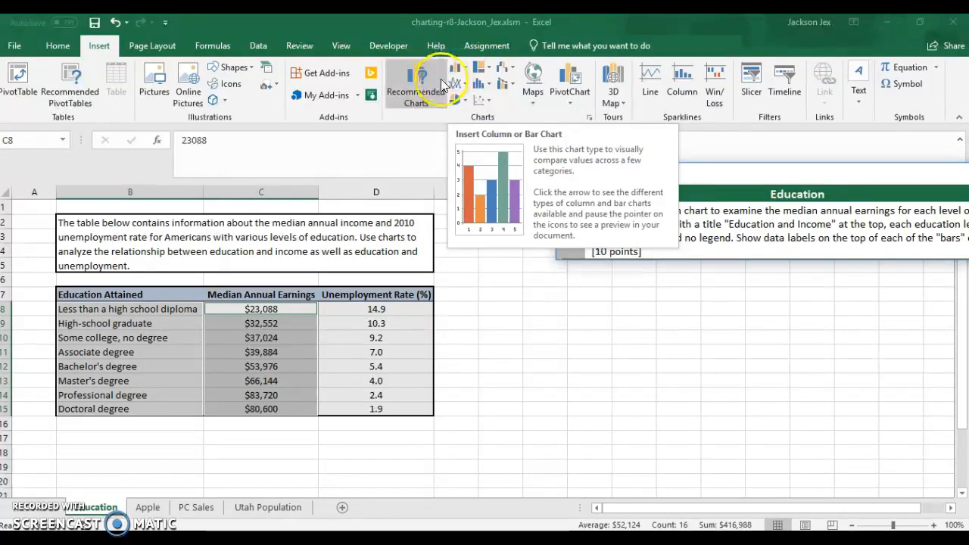
left_click(418, 91)
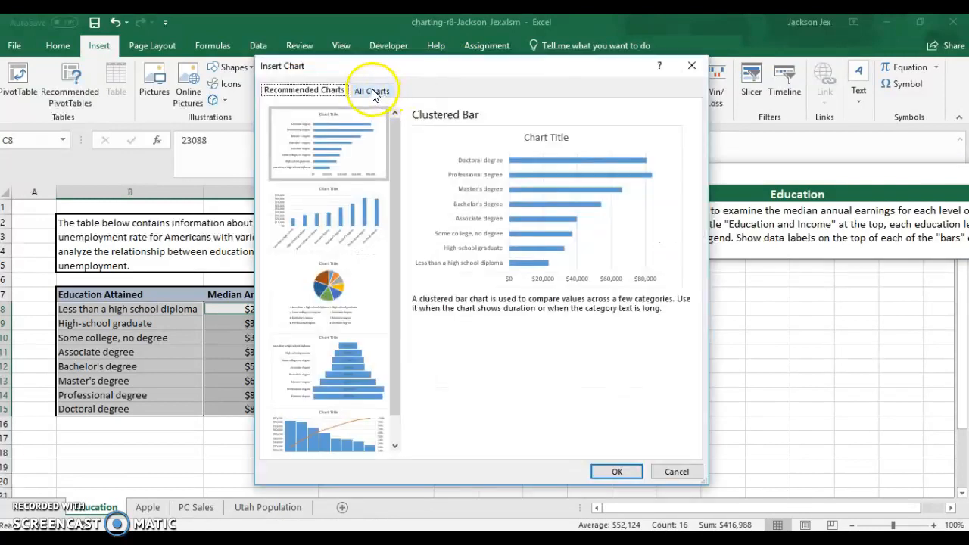
left_click(374, 92)
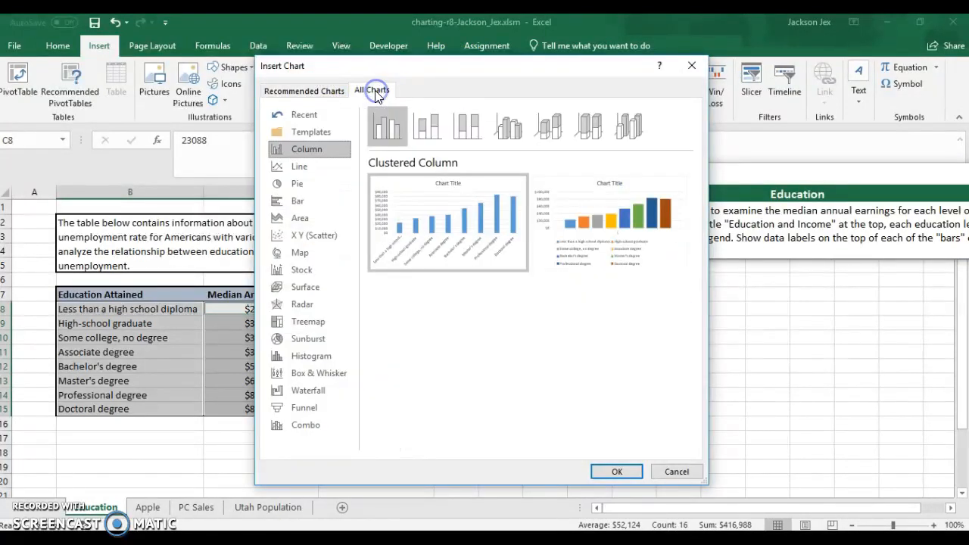
left_click(318, 93)
left_click(372, 90)
left_click(364, 131)
mouse_move(450, 213)
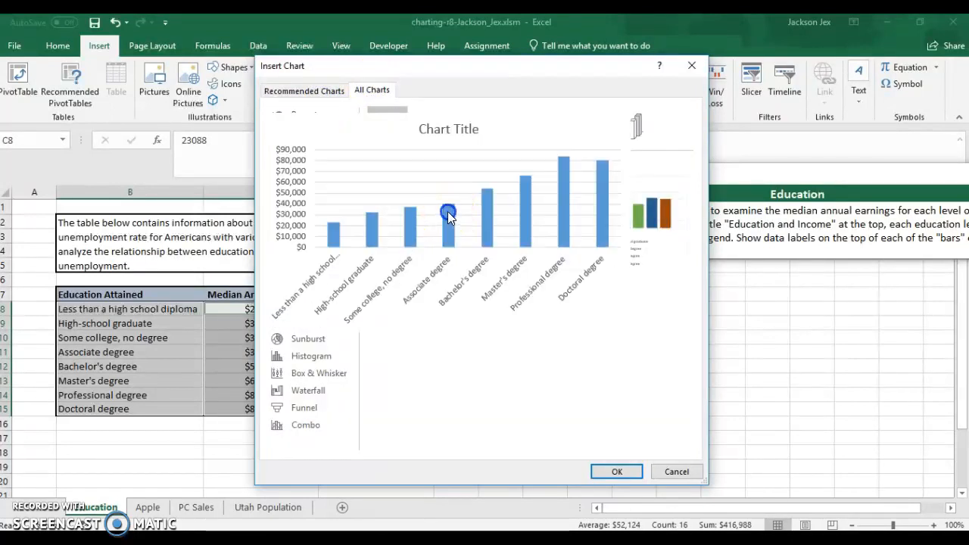
left_click(618, 471)
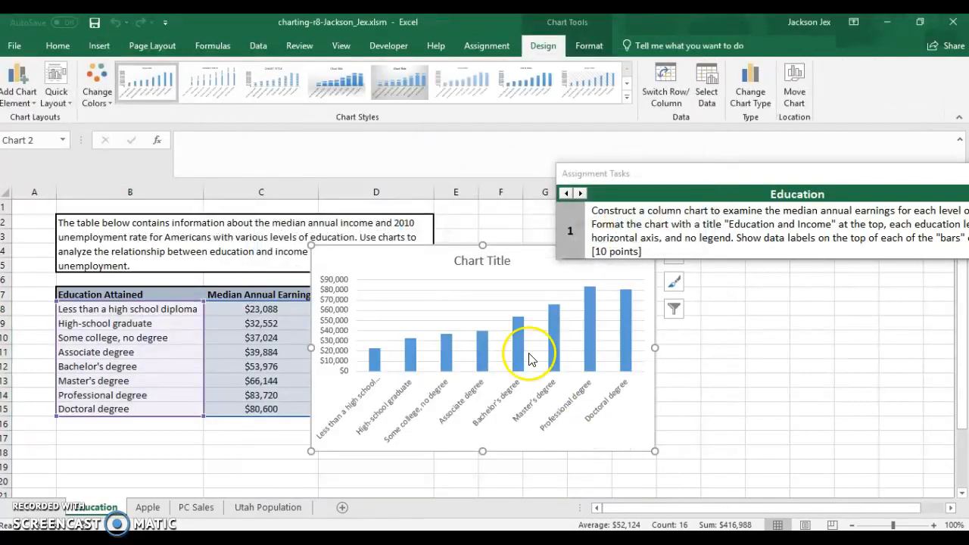
left_click_drag(652, 182, 555, 81)
left_click_drag(518, 266, 681, 254)
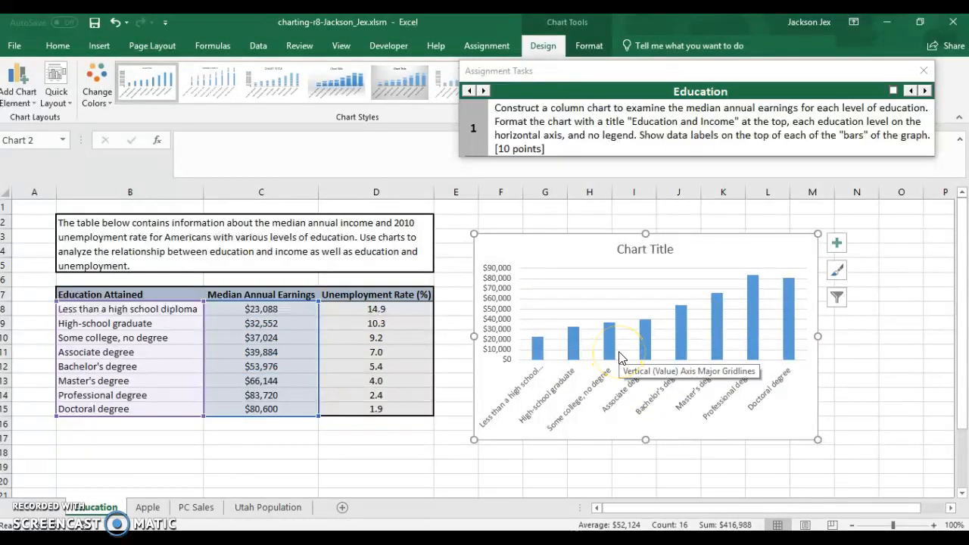
Step: Replace the chart's placeholder title with "Education and Income" copied from the task text, and close the title formatting options
double_click(657, 248)
double_click(671, 246)
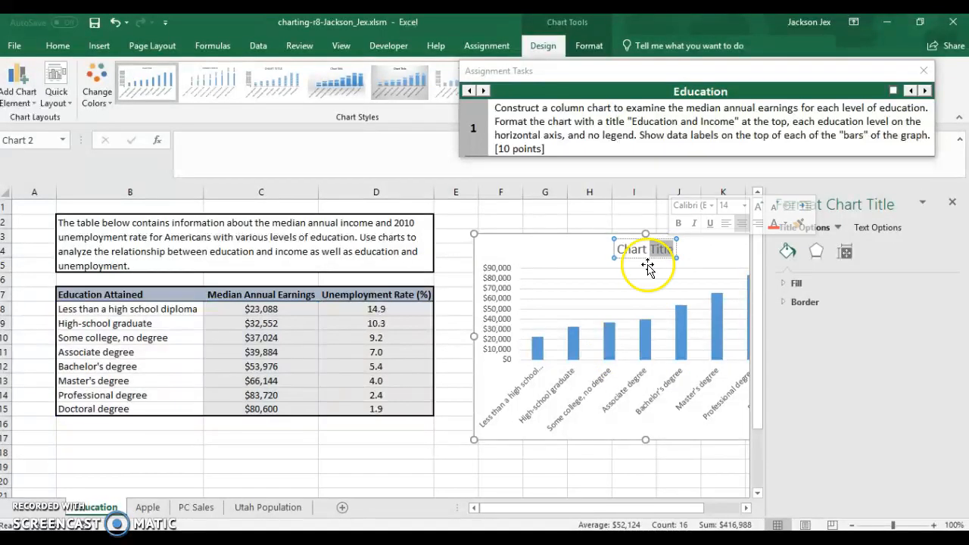
left_click(635, 248)
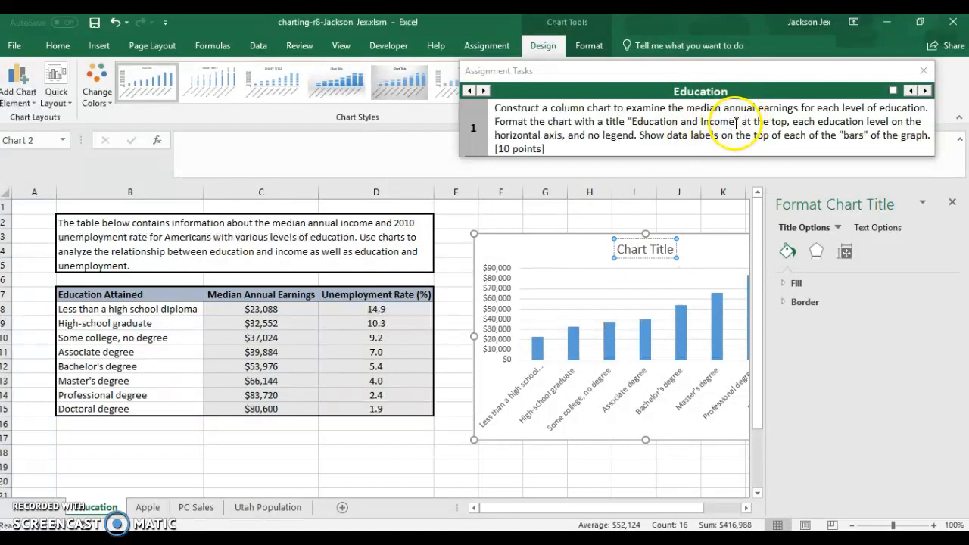
left_click_drag(736, 123, 673, 122)
key("ctrl+c")
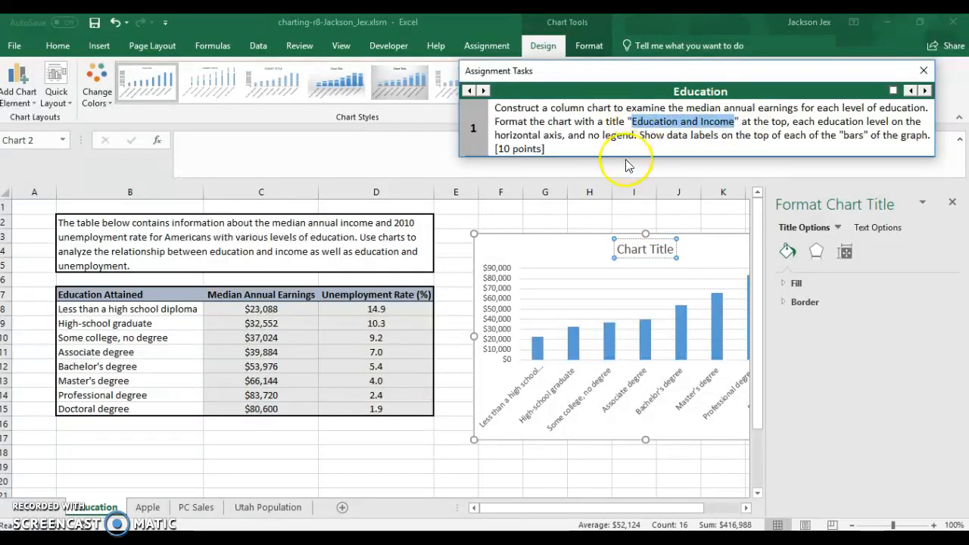
double_click(659, 251)
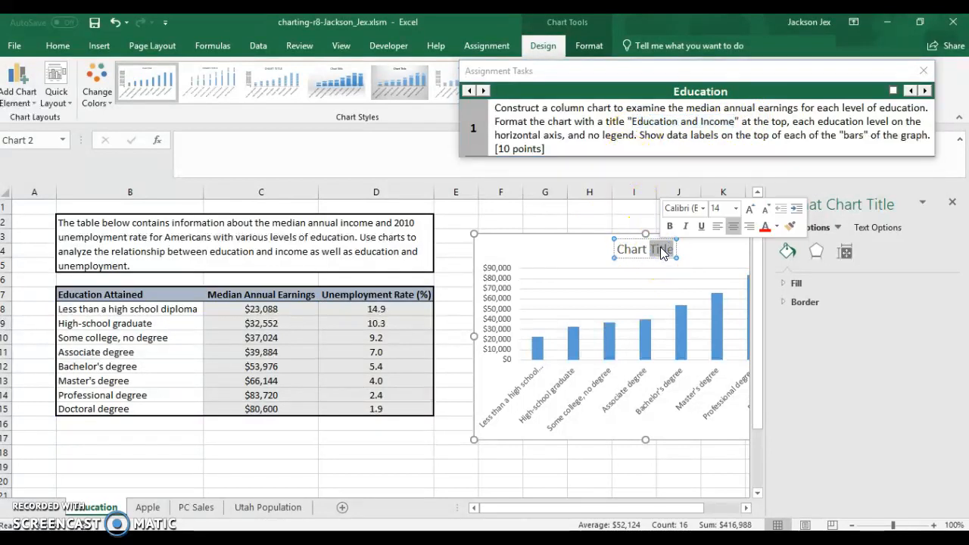
key("BackSpace")
key("BackSpace")
key("BackSpace")
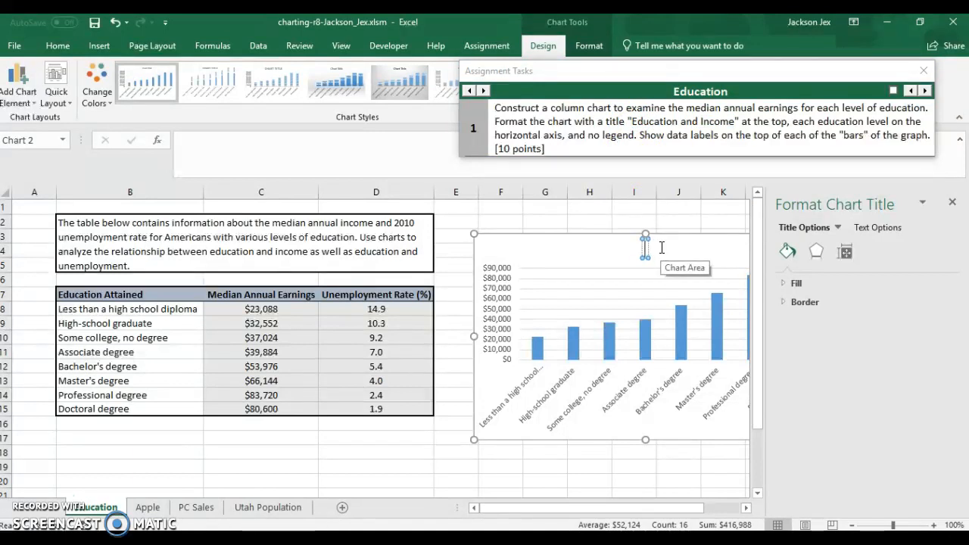
key("ctrl+v")
left_click(527, 255)
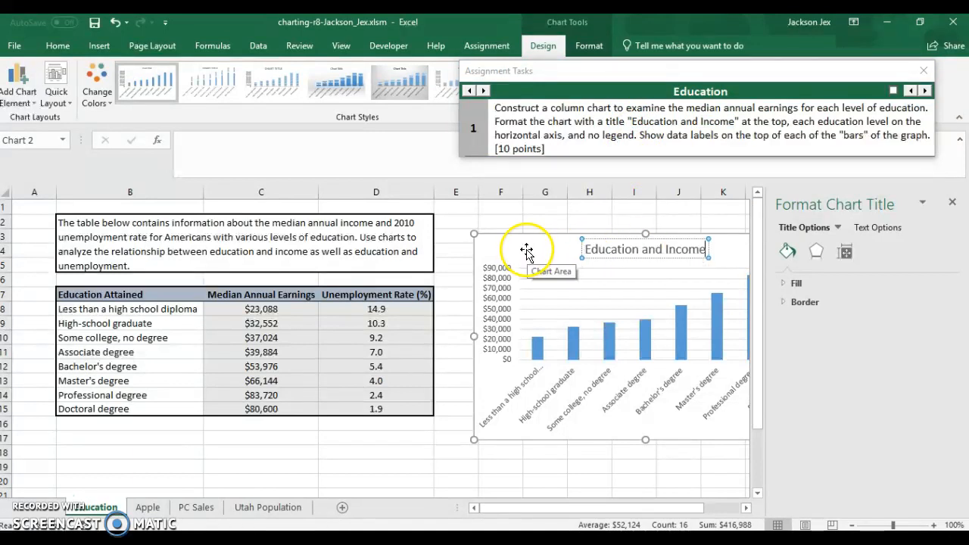
left_click(952, 202)
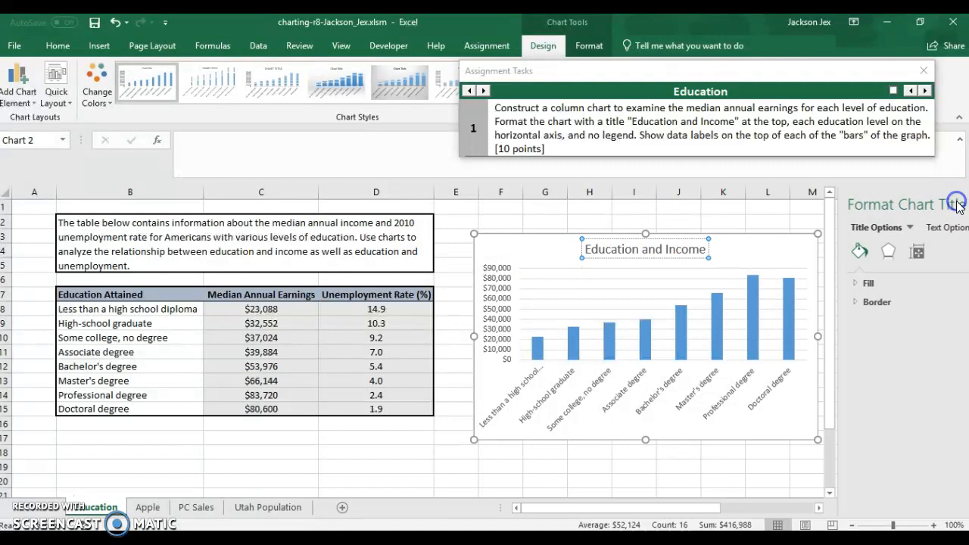
left_click(777, 247)
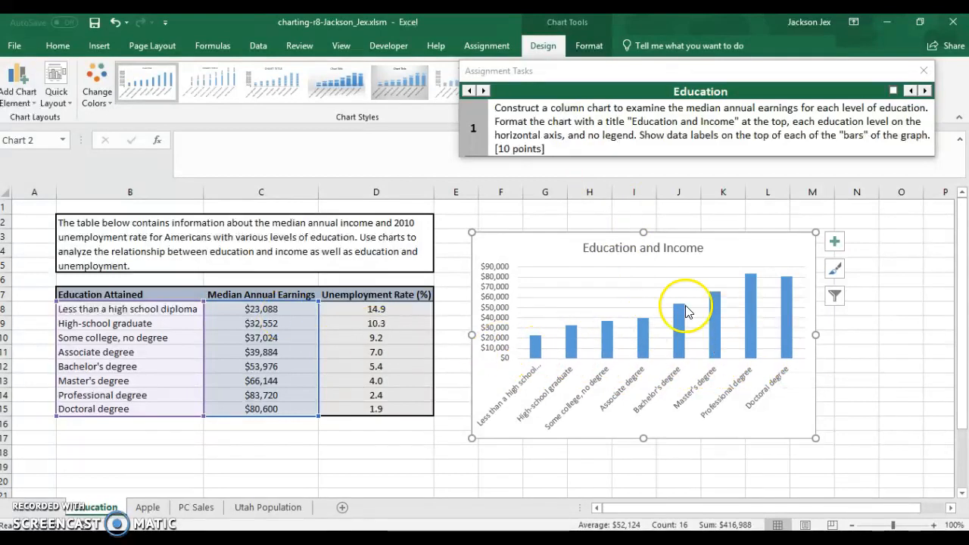
Step: Examine the chart's available styles and chart elements, including the legend option
left_click(834, 268)
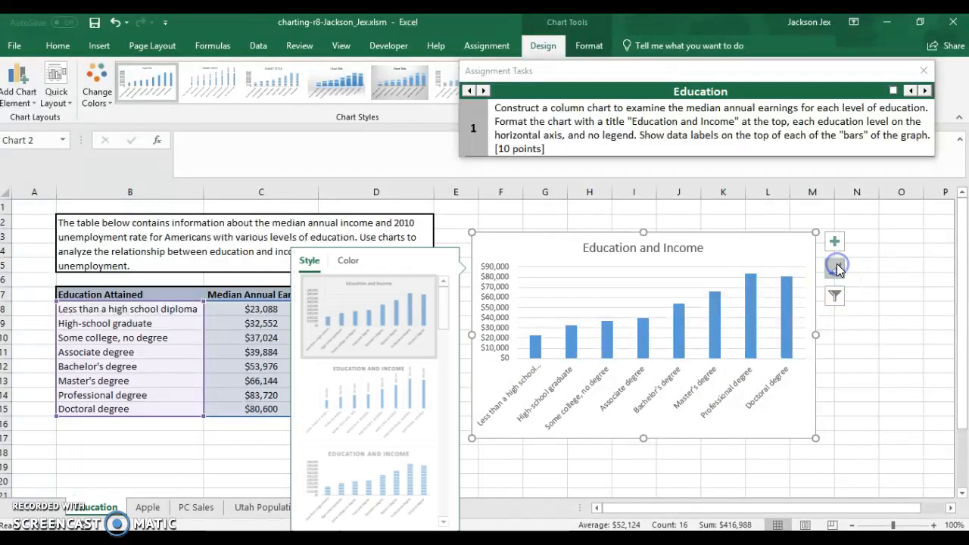
left_click(835, 246)
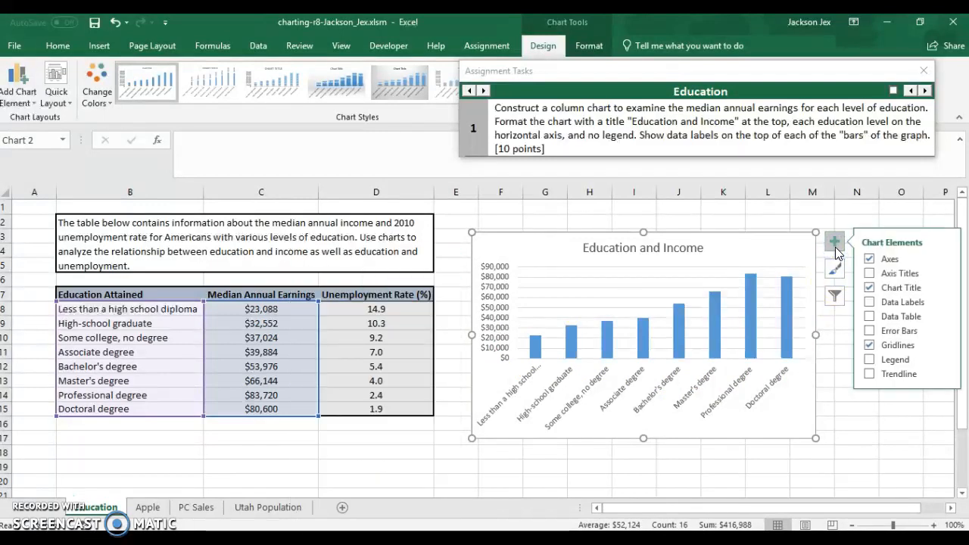
left_click(834, 242)
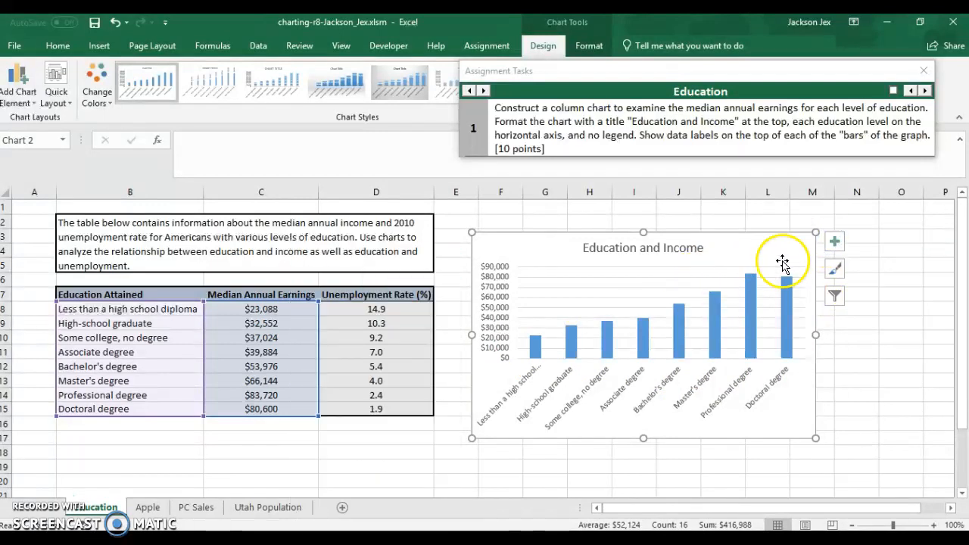
left_click(835, 247)
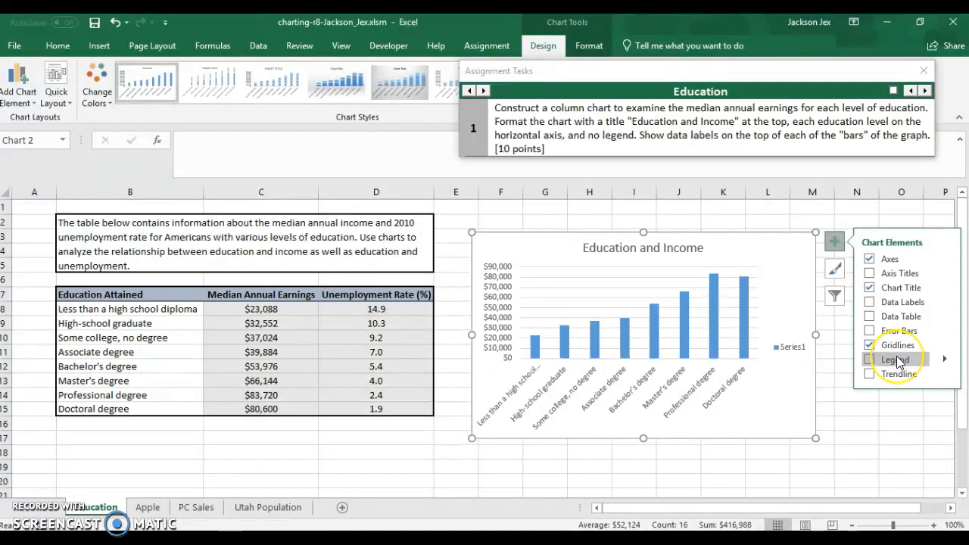
left_click(834, 241)
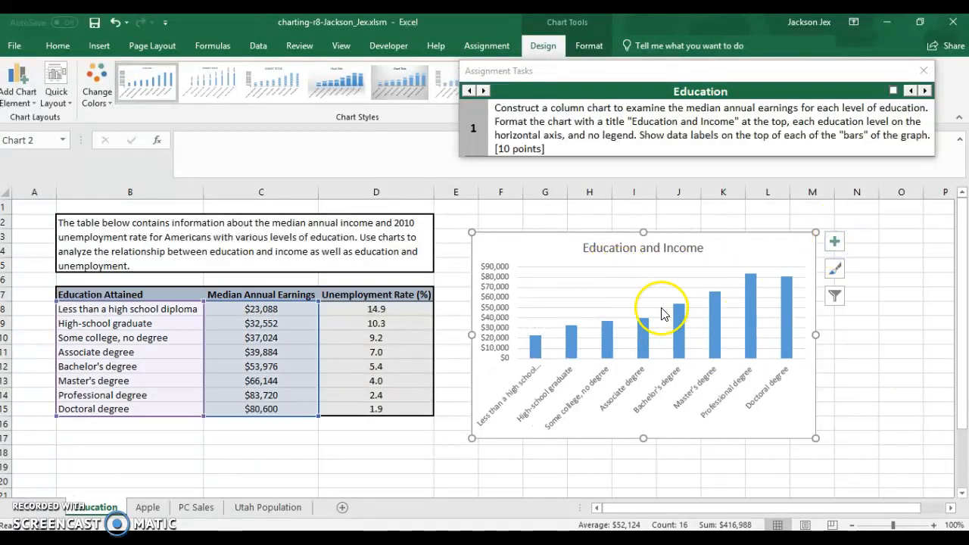
Step: Go to the second Education task and select the education levels B8:B15 together with the unemployment rates D8:D15
left_click(924, 92)
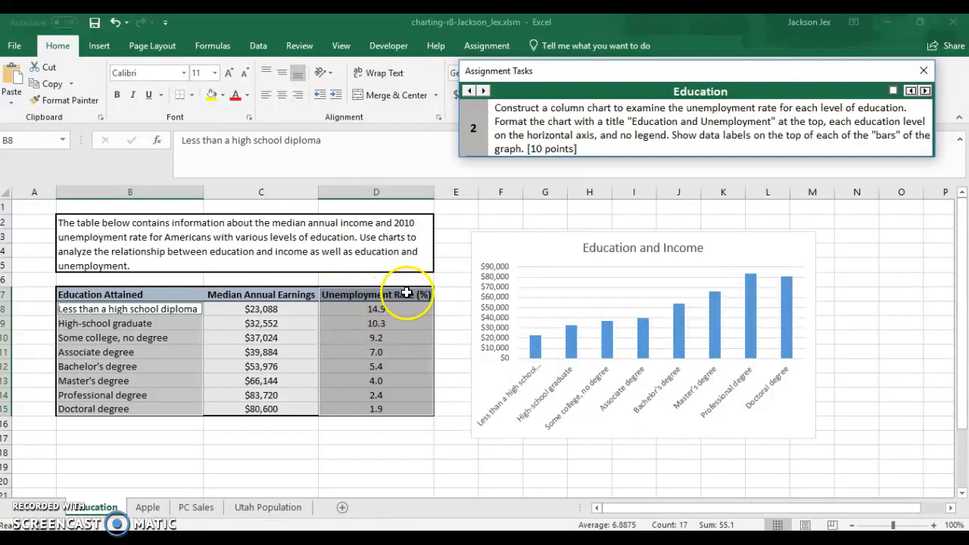
left_click_drag(78, 295, 100, 409)
left_click_drag(364, 309, 377, 409)
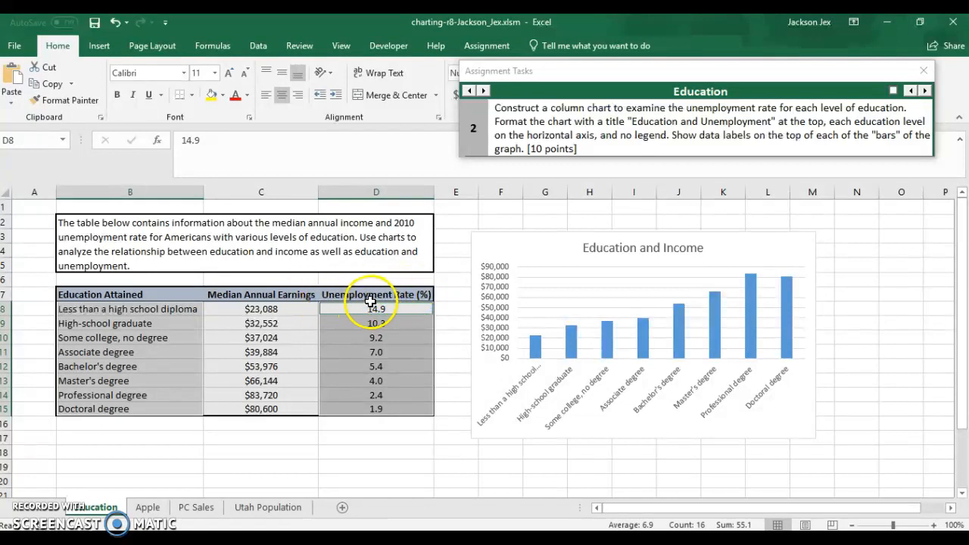
left_click(235, 332)
left_click(257, 307)
left_click_drag(257, 294, 260, 406)
left_click_drag(136, 309, 156, 411)
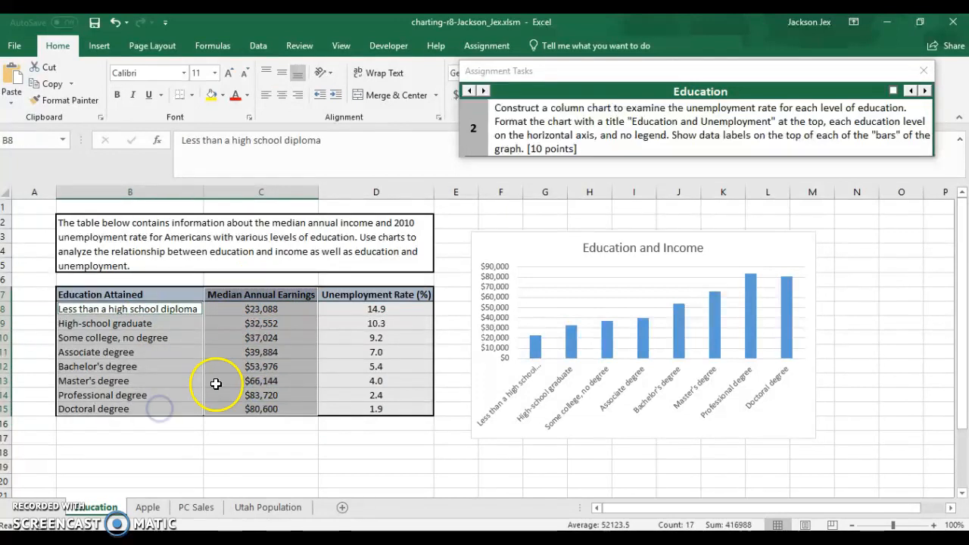
left_click(99, 45)
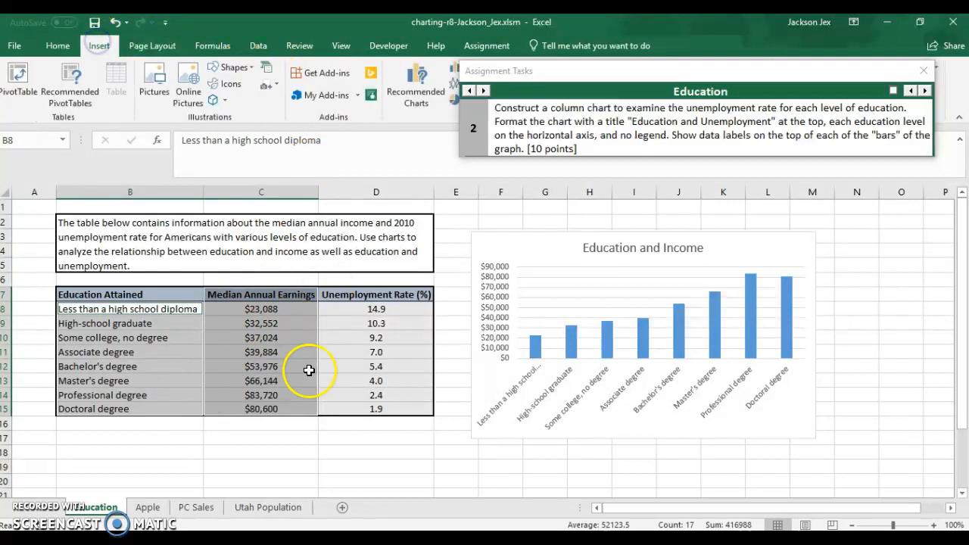
left_click_drag(520, 71, 628, 138)
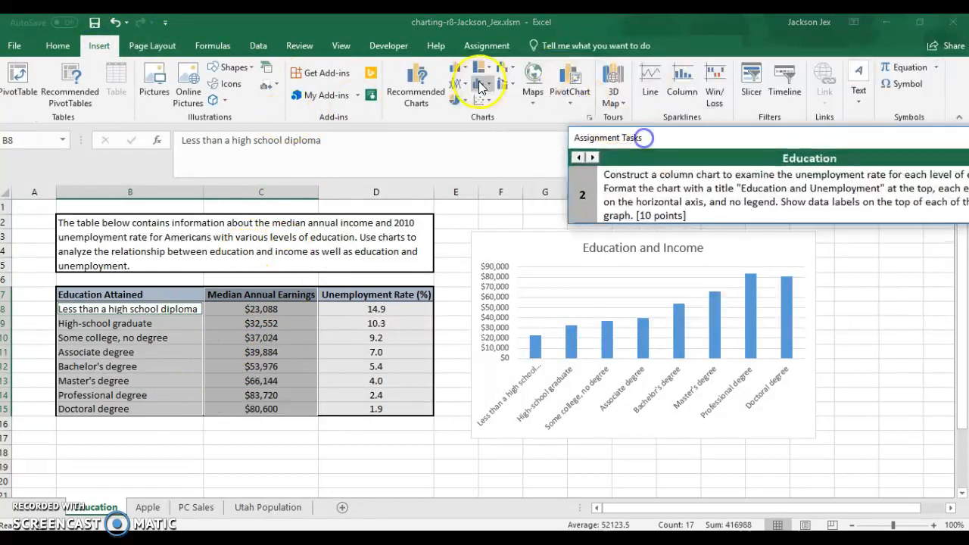
left_click(420, 96)
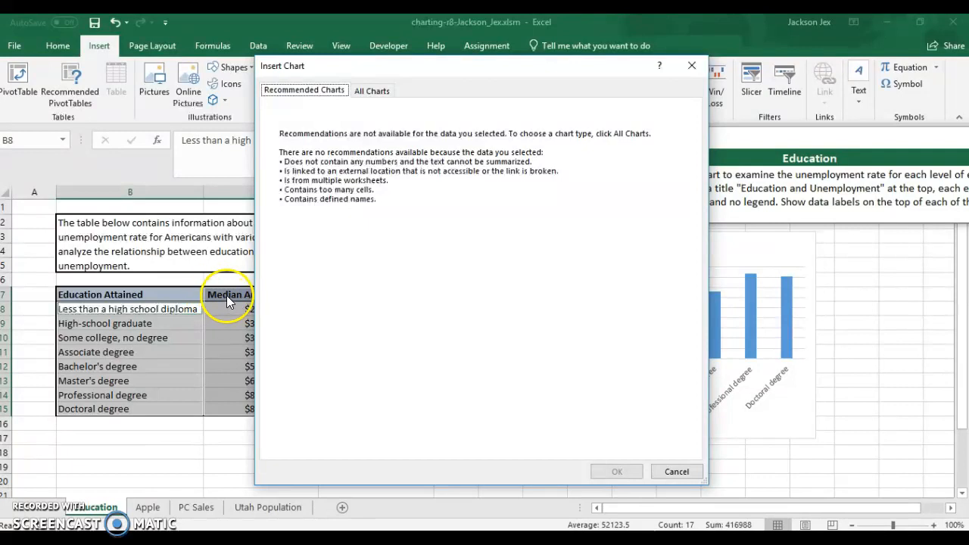
mouse_move(411, 65)
left_mouse_down()
mouse_move(681, 102)
mouse_move(425, 74)
left_mouse_up()
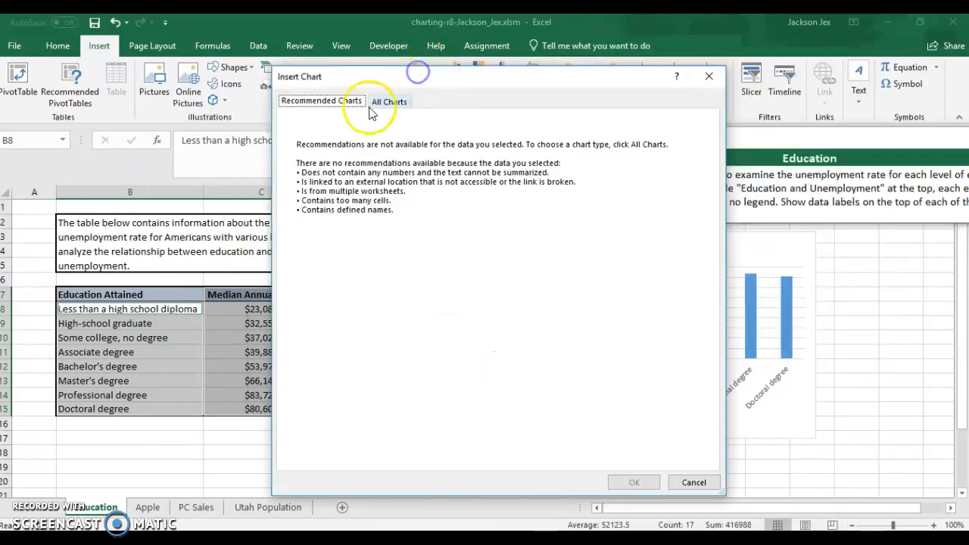
left_click(386, 102)
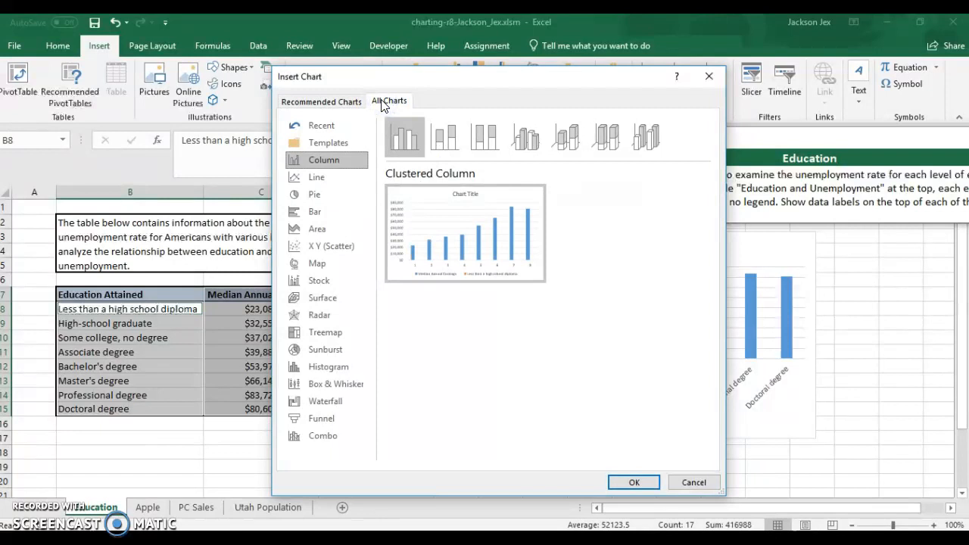
mouse_move(486, 229)
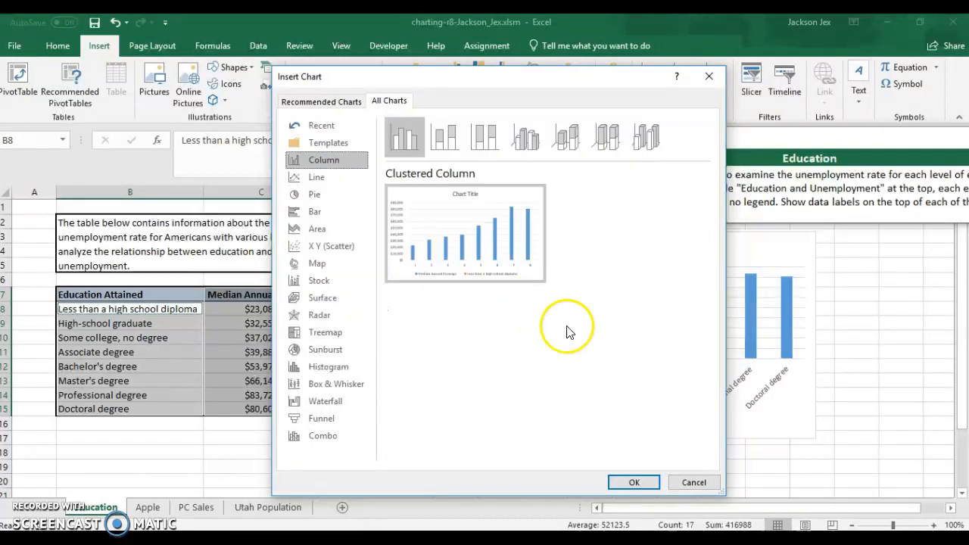
mouse_move(513, 259)
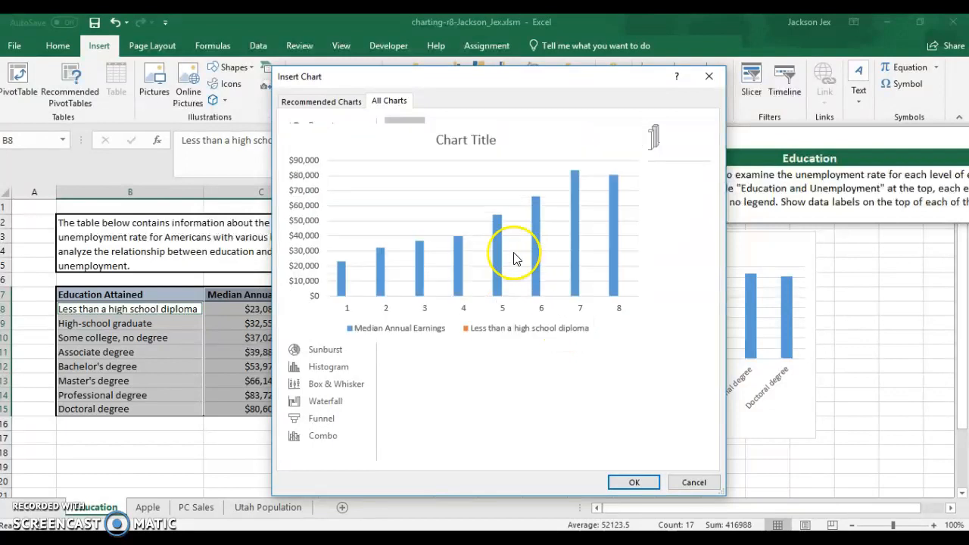
left_click(693, 481)
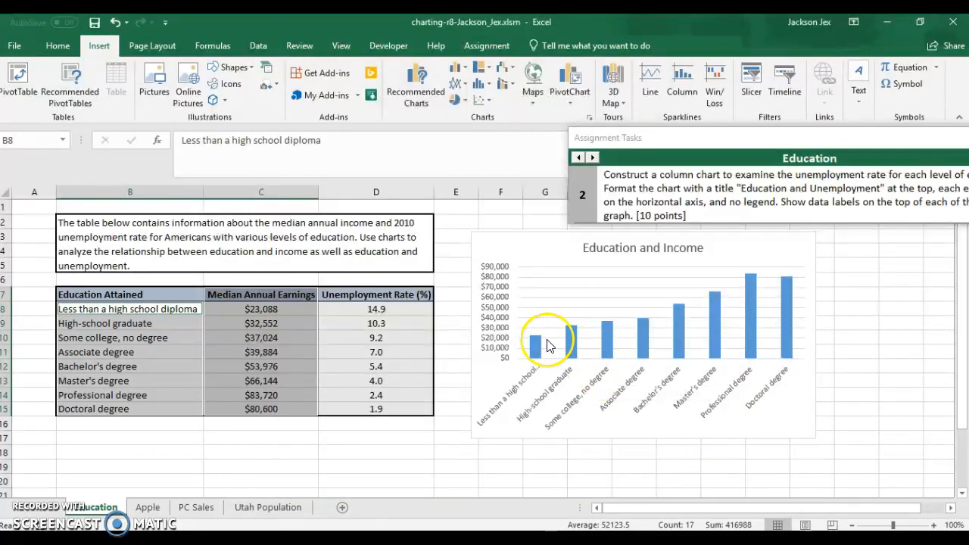
Step: Select the "Education and Income" chart and advance to the third Education task
mouse_move(535, 357)
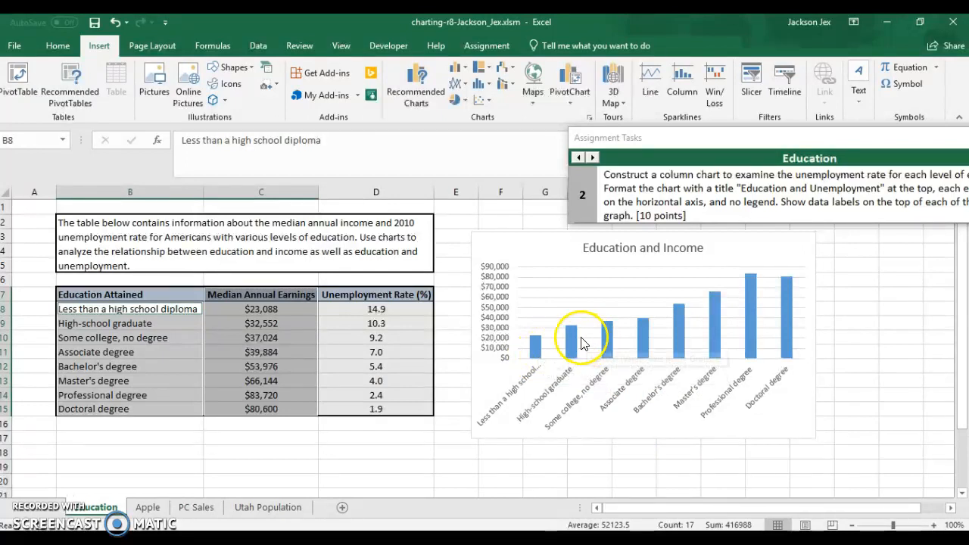
mouse_move(564, 338)
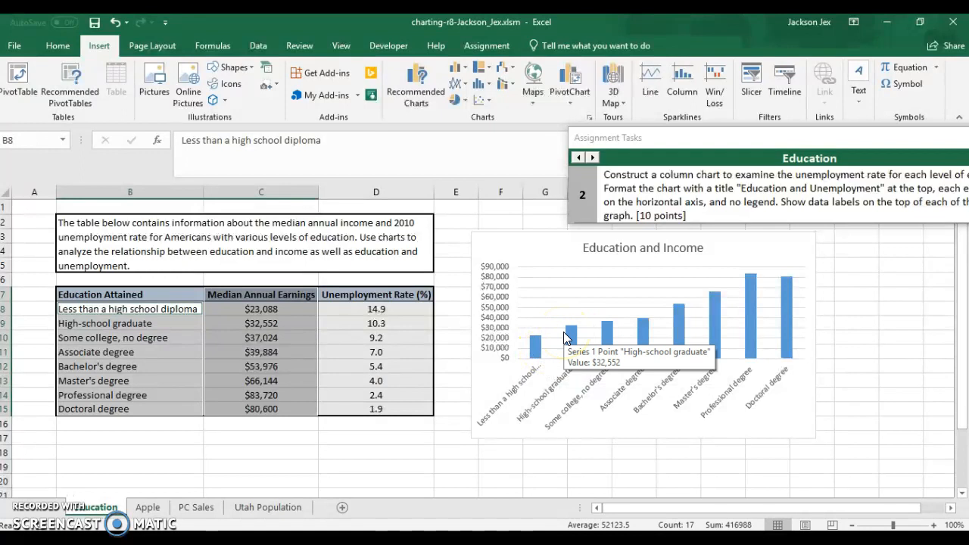
left_click(483, 379)
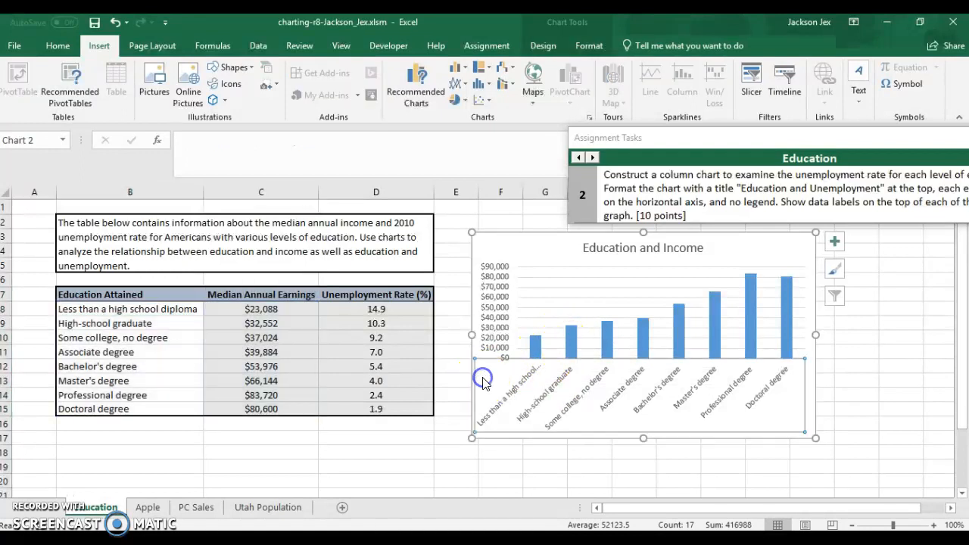
left_click(509, 243)
left_click(480, 264)
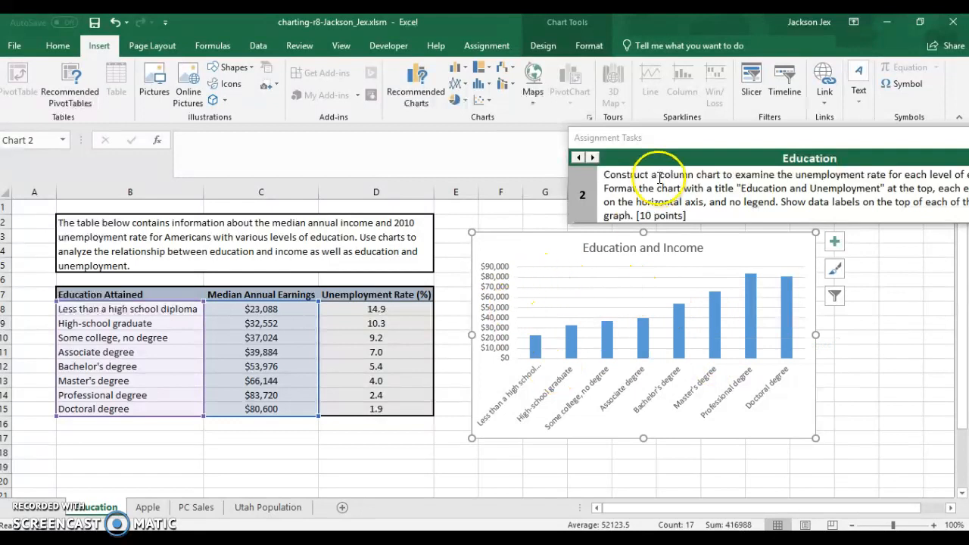
left_click_drag(660, 138, 445, 51)
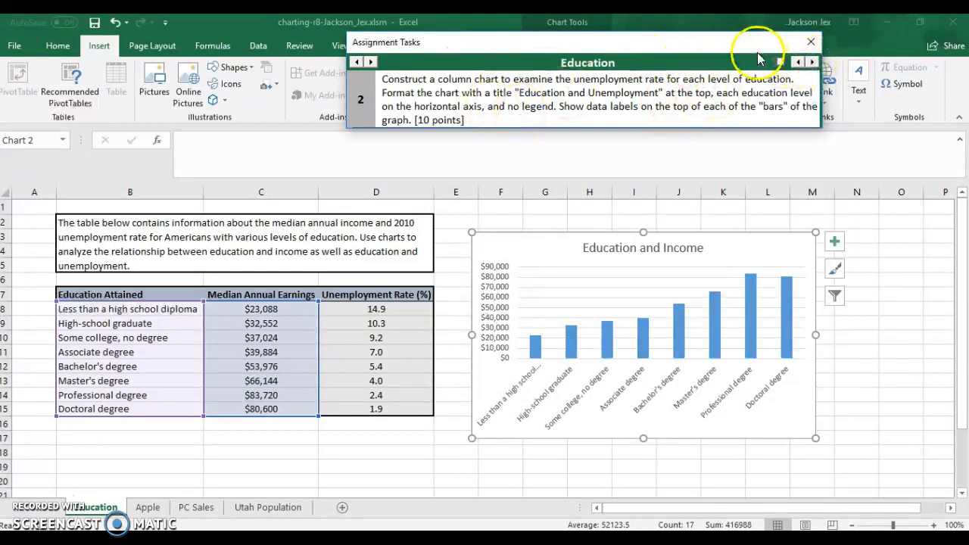
left_click(812, 63)
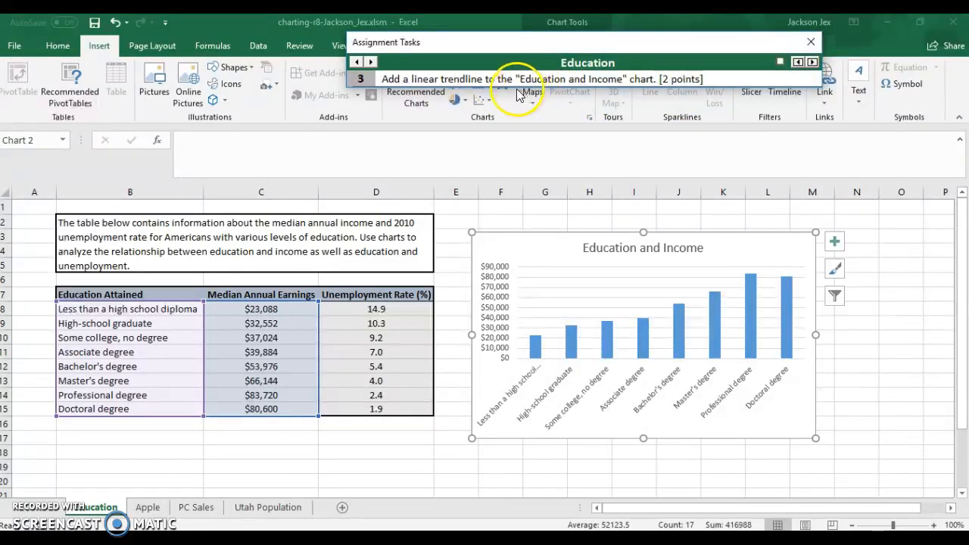
Step: Add a linear trendline to the "Education and Income" chart, and deselect the chart
left_click(836, 240)
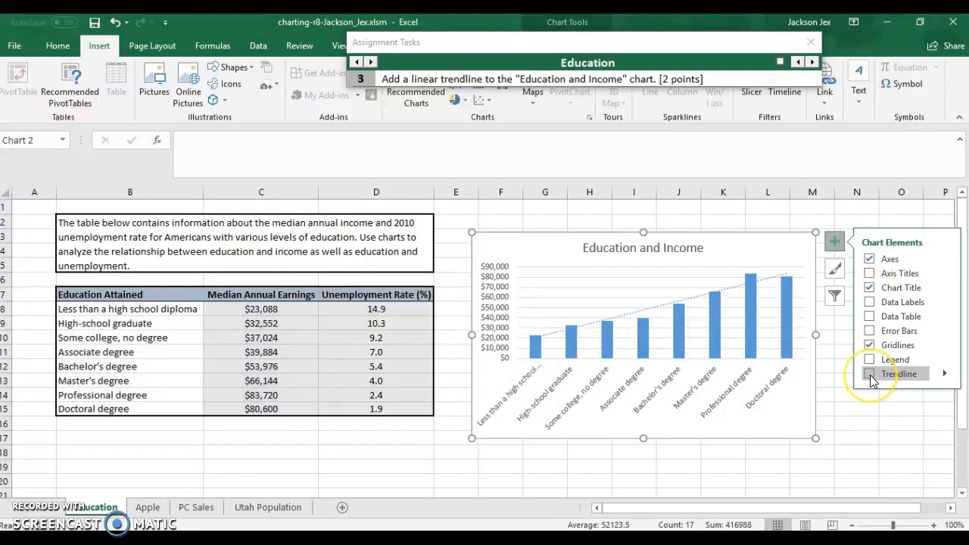
left_click(946, 374)
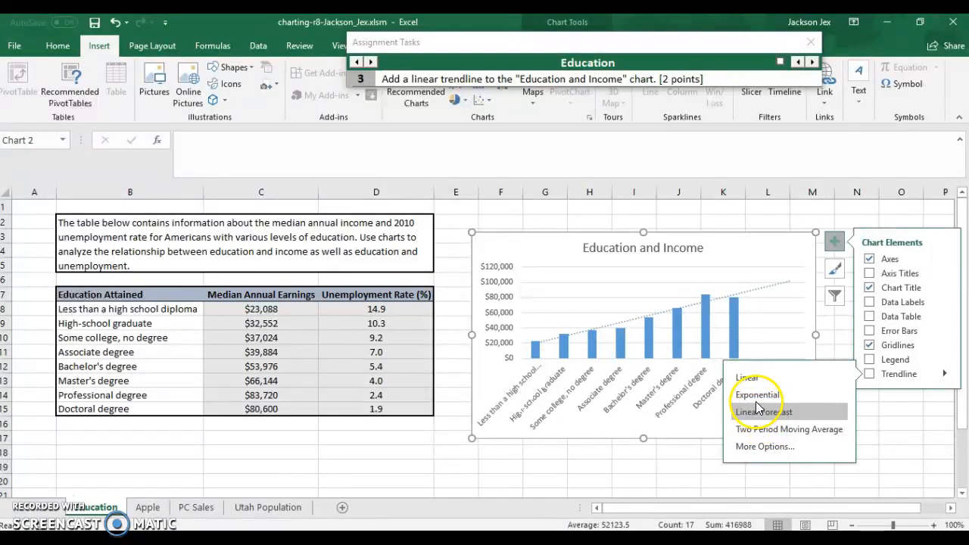
left_click(755, 382)
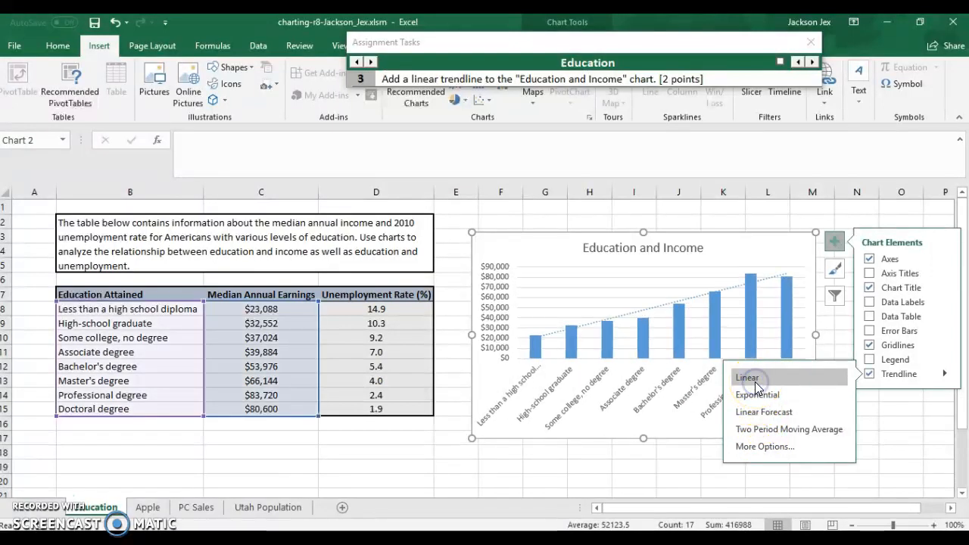
left_click(882, 426)
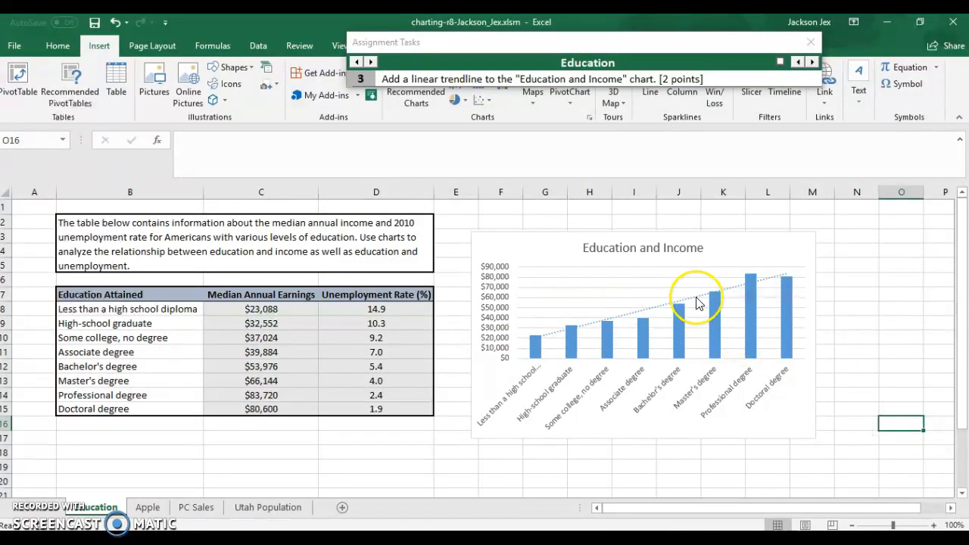
Step: Advance past the fourth Education task to the first Apple task, read its instructions, and move the task window clear of the chart commands
left_click(810, 62)
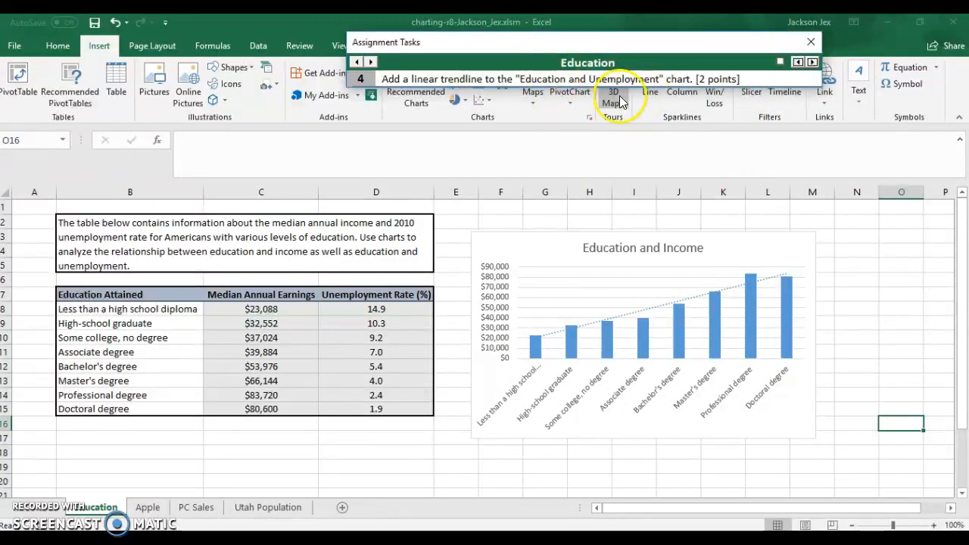
left_click(812, 64)
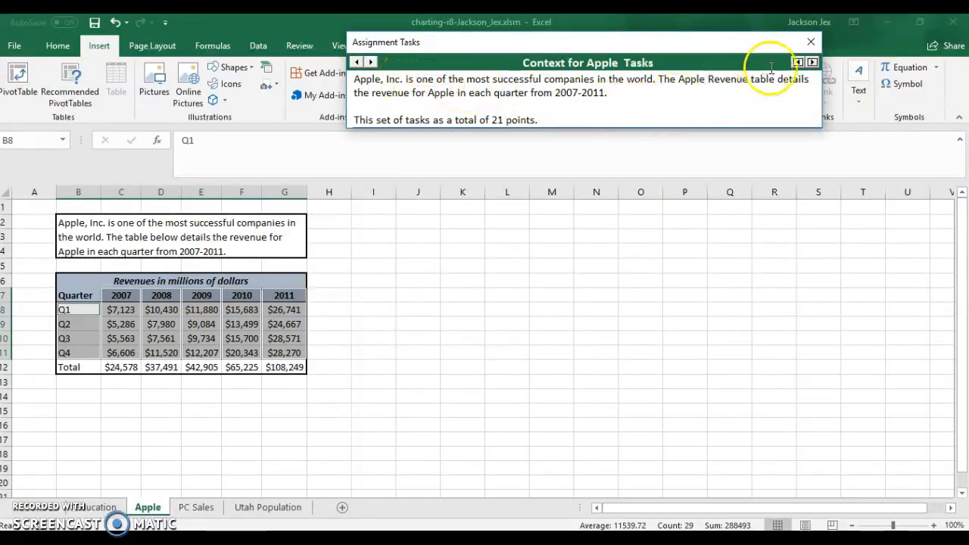
left_click(812, 61)
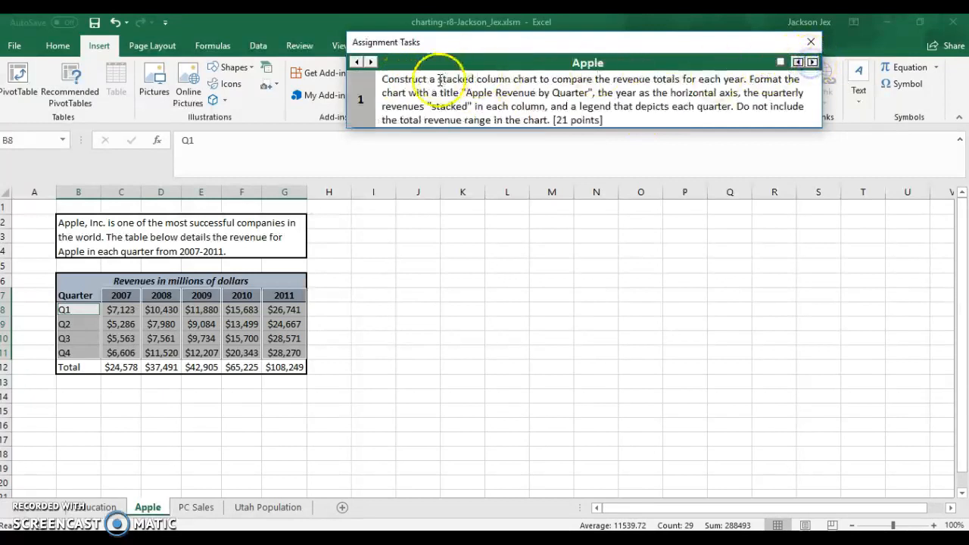
left_click_drag(386, 78, 499, 93)
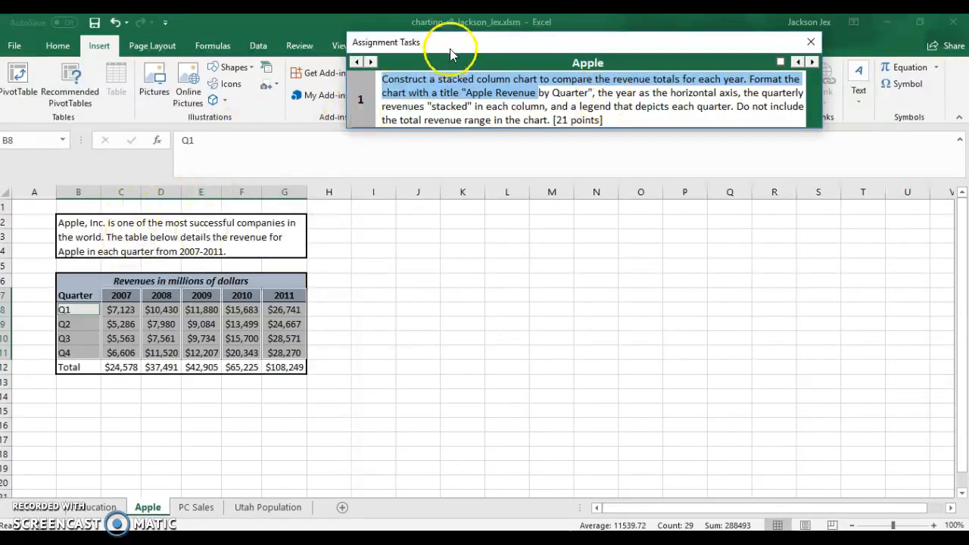
left_click_drag(455, 41, 773, 154)
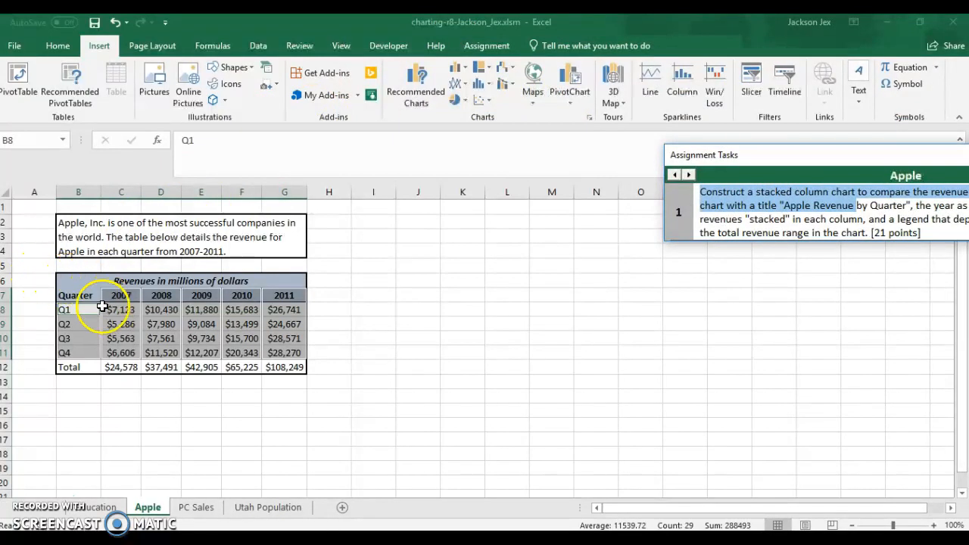
Step: Select the quarterly revenues B8:G11 together with the year headings C7:G7, leaving out the Total row
left_click_drag(74, 310, 289, 352)
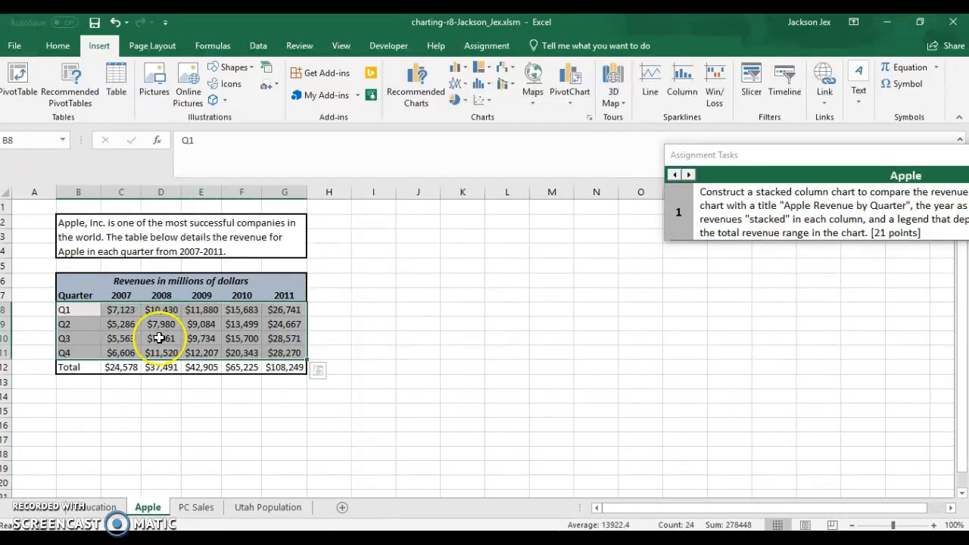
left_click(71, 310)
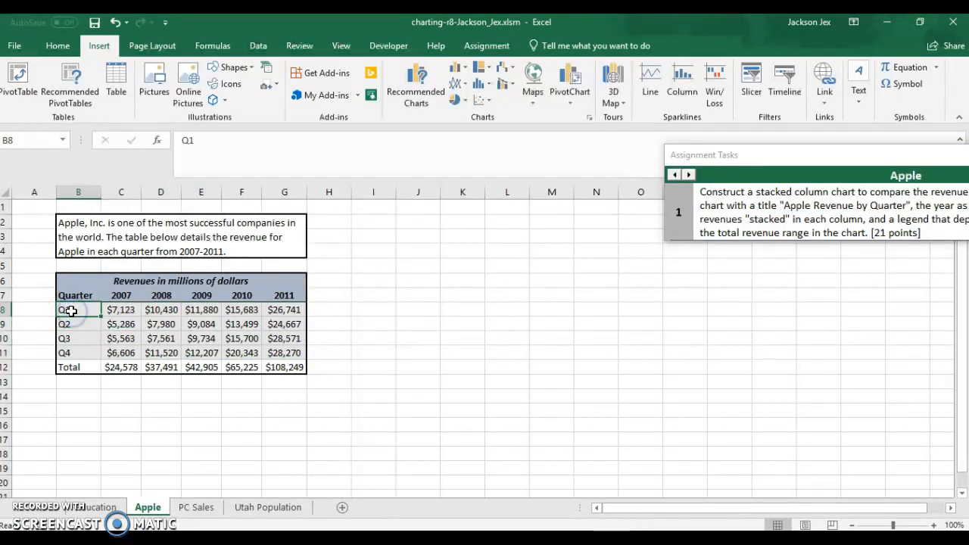
left_click_drag(69, 310, 284, 349)
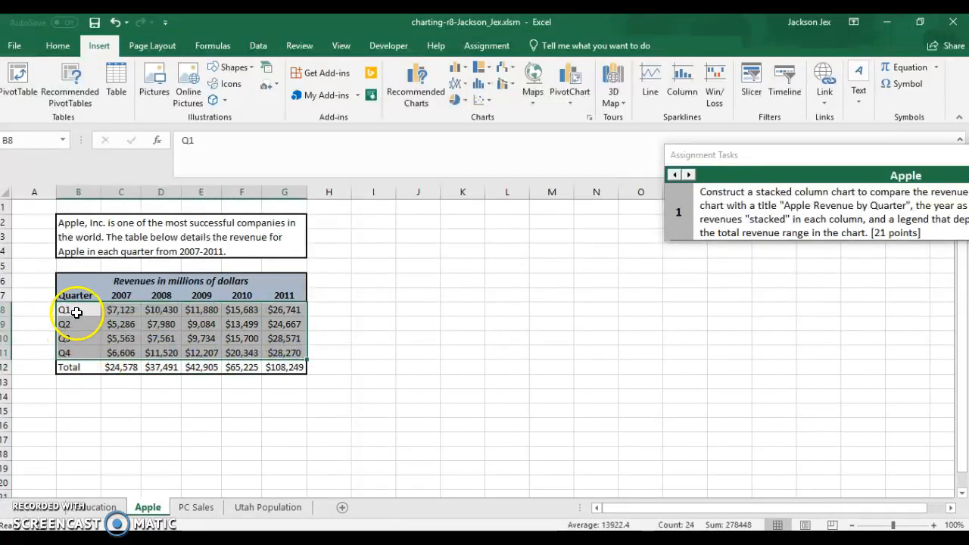
left_click_drag(121, 295, 291, 292)
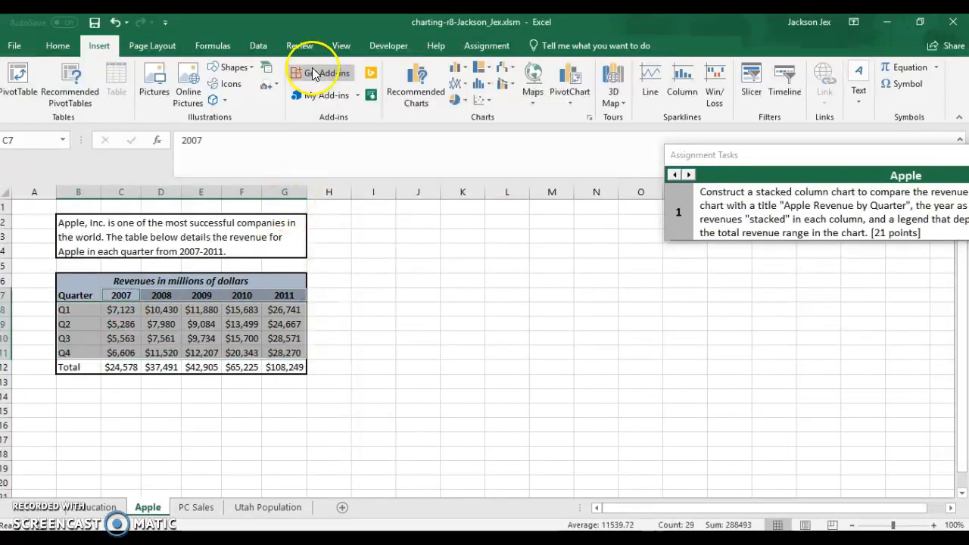
Step: Insert a stacked column chart of the selected quarterly revenues and year headings
left_click(416, 87)
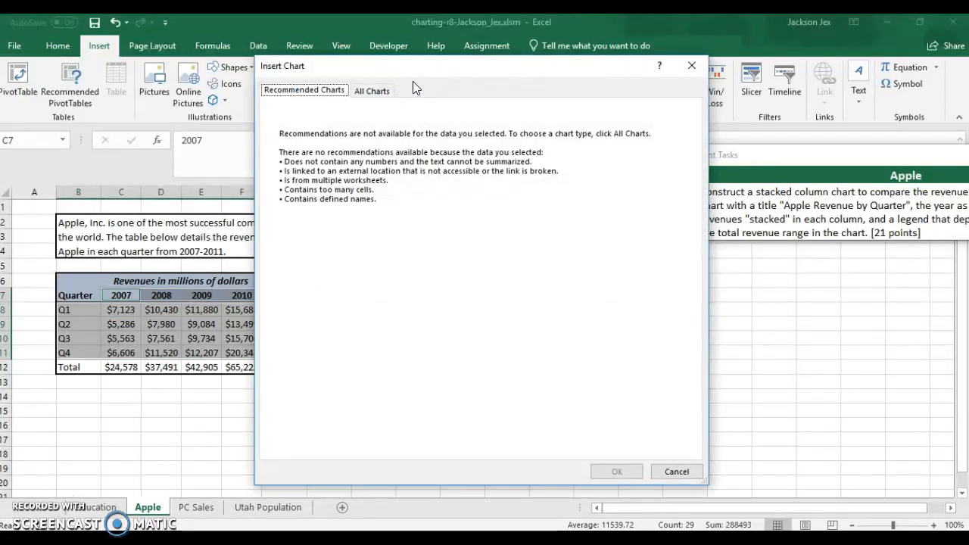
left_click(375, 93)
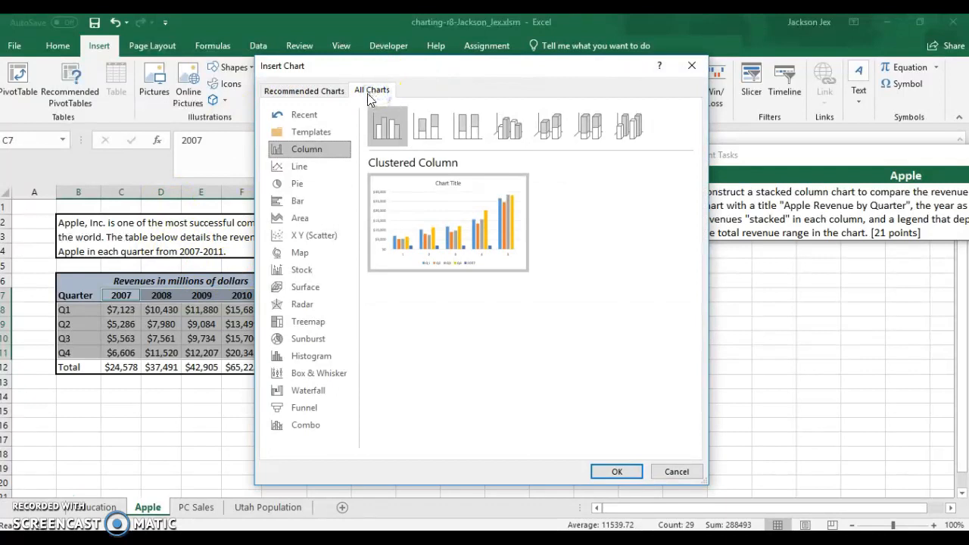
left_click(428, 136)
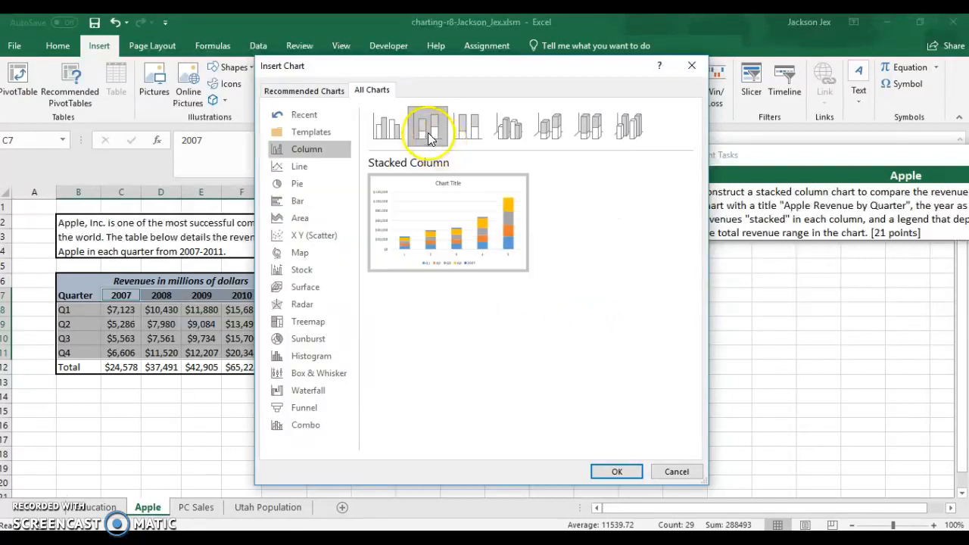
mouse_move(445, 260)
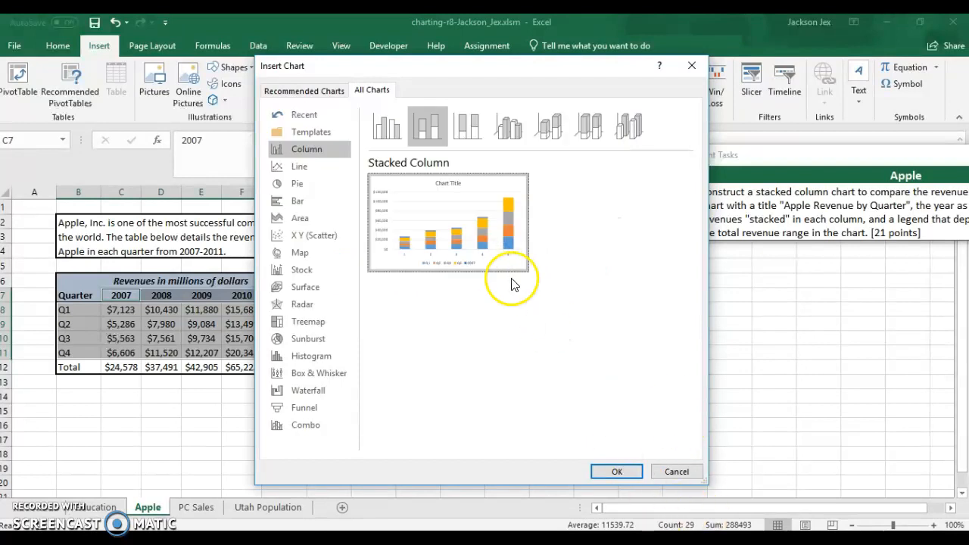
left_click(617, 472)
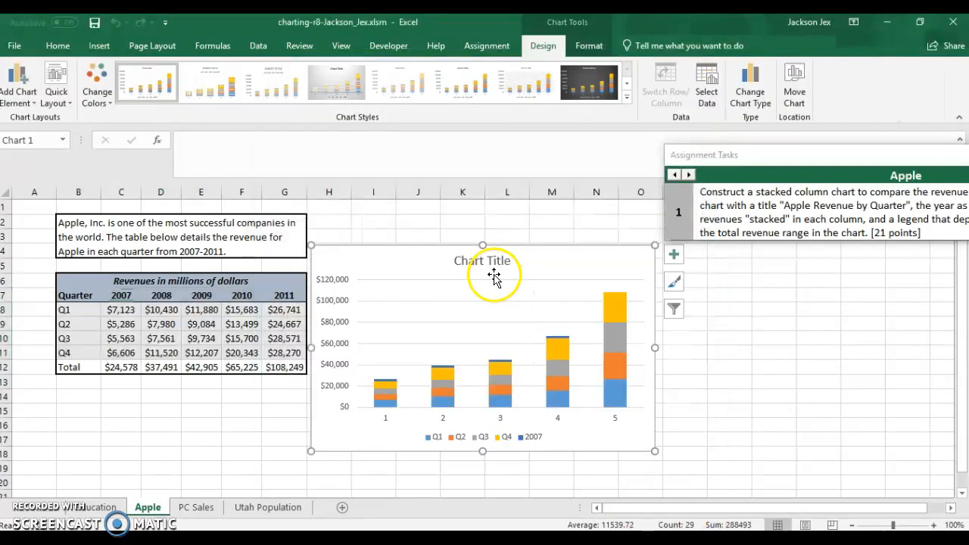
left_click(548, 259)
left_click_drag(549, 258, 571, 164)
key("ctrl+z")
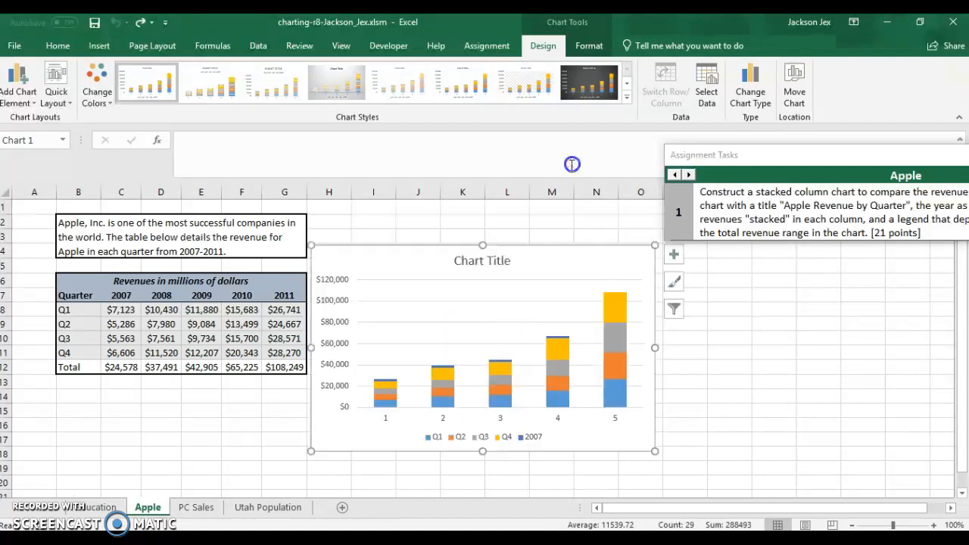
Step: Compare the chart's legend entries and stacked columns with the Apple task instructions, bringing the task window fully into view
left_click(530, 443)
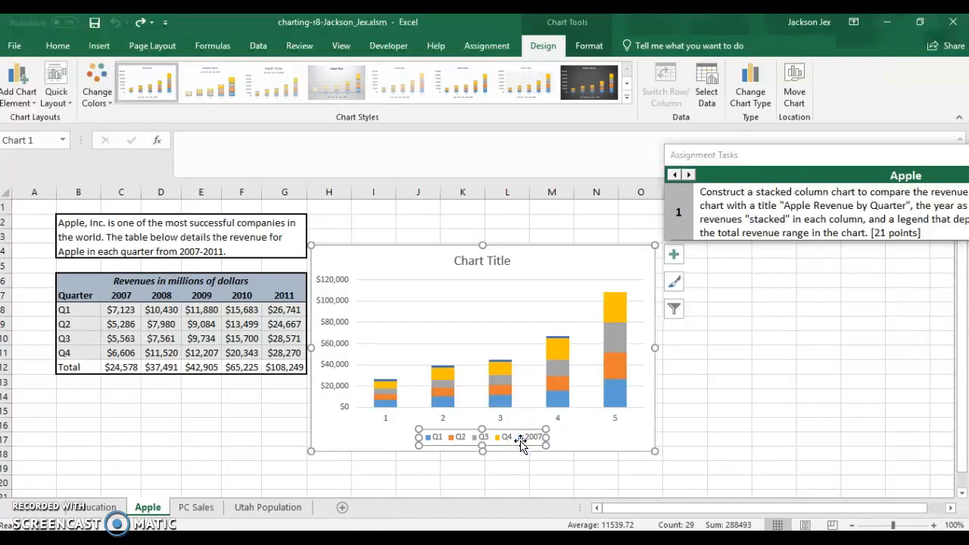
left_click(524, 444)
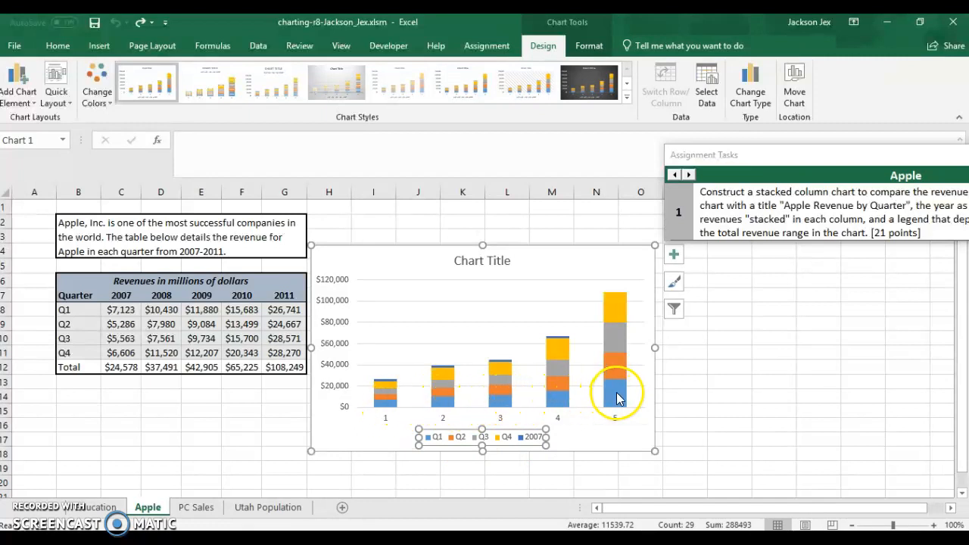
mouse_move(615, 395)
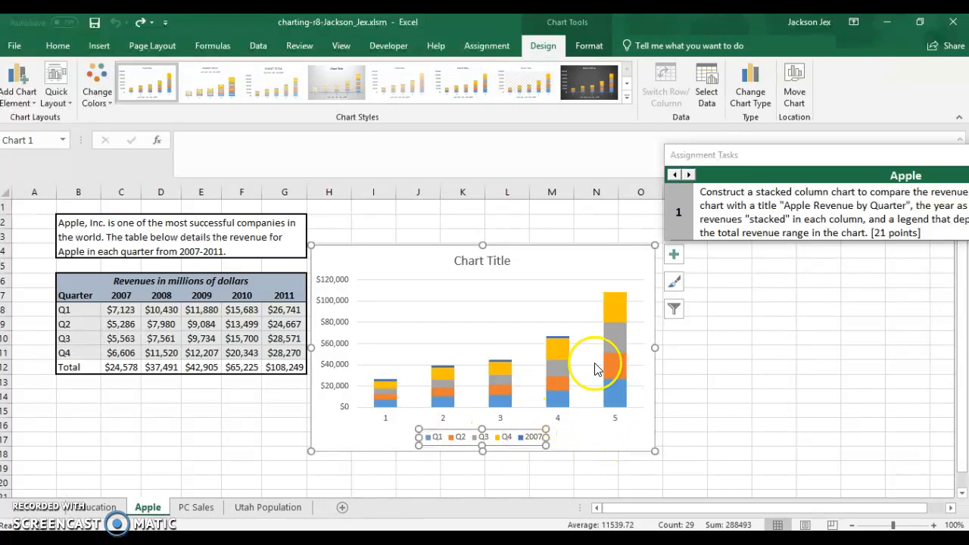
left_click(615, 301)
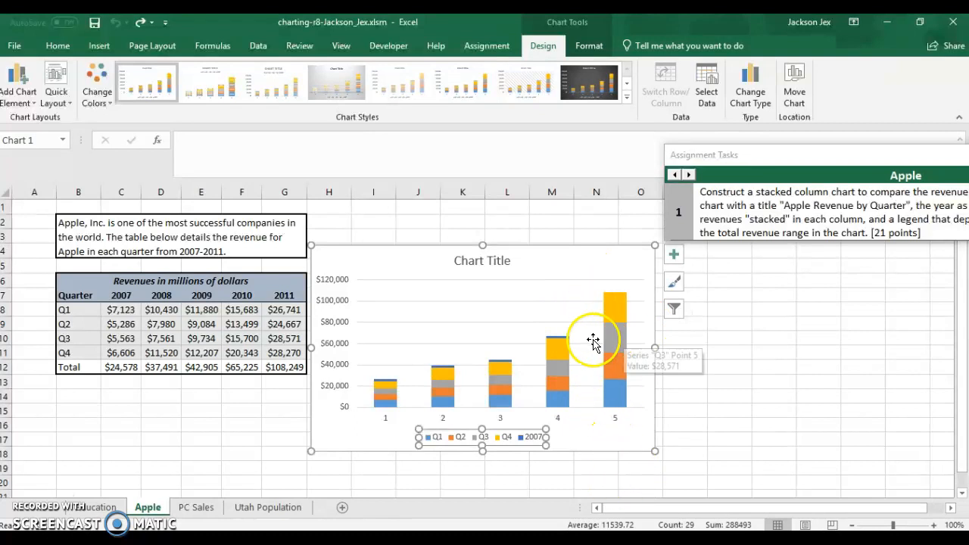
left_click(575, 442)
left_click_drag(722, 155, 424, 91)
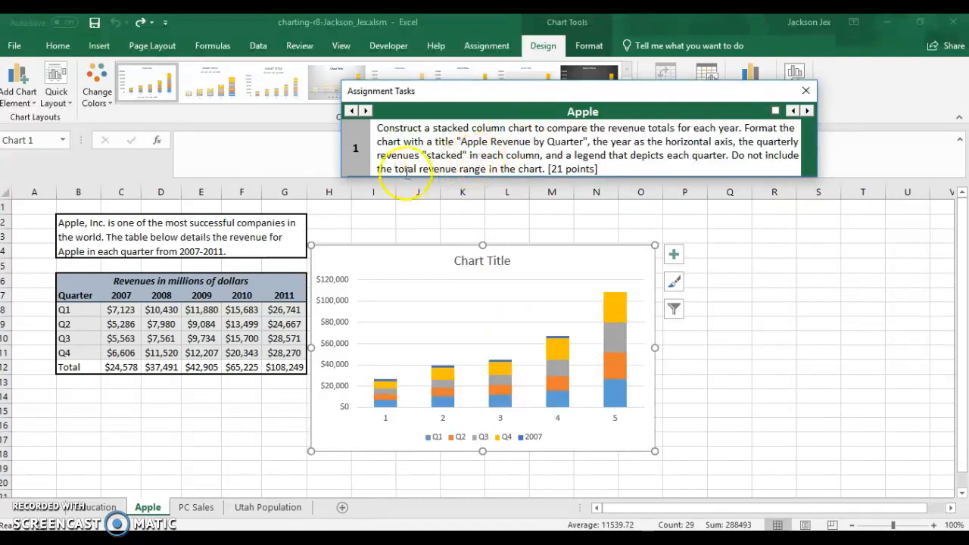
Step: Delete the stacked column chart and select only the quarter labels and revenues in B8:G11, without the year headings
left_click(594, 274)
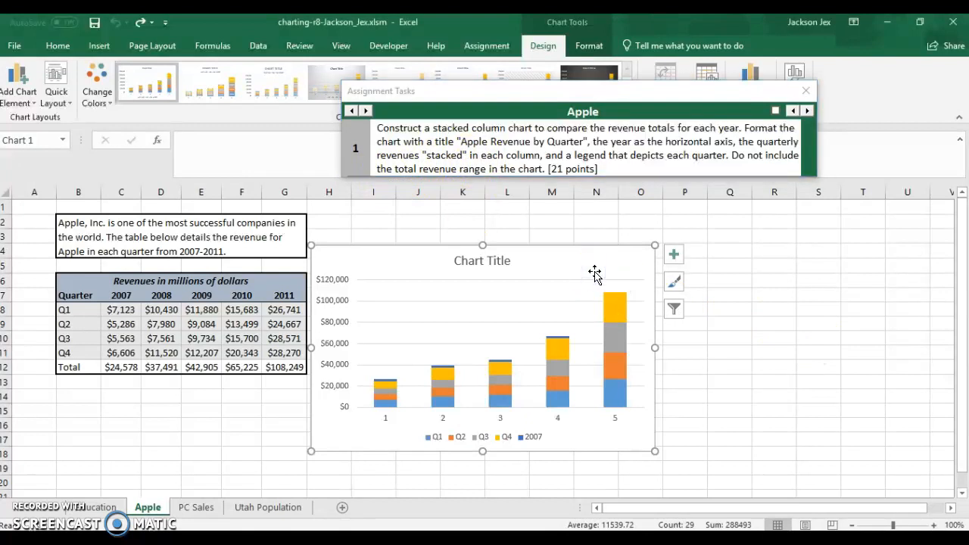
key("Delete")
left_click(445, 322)
left_click_drag(110, 311, 287, 355)
left_click(78, 319)
left_click_drag(67, 310, 279, 353)
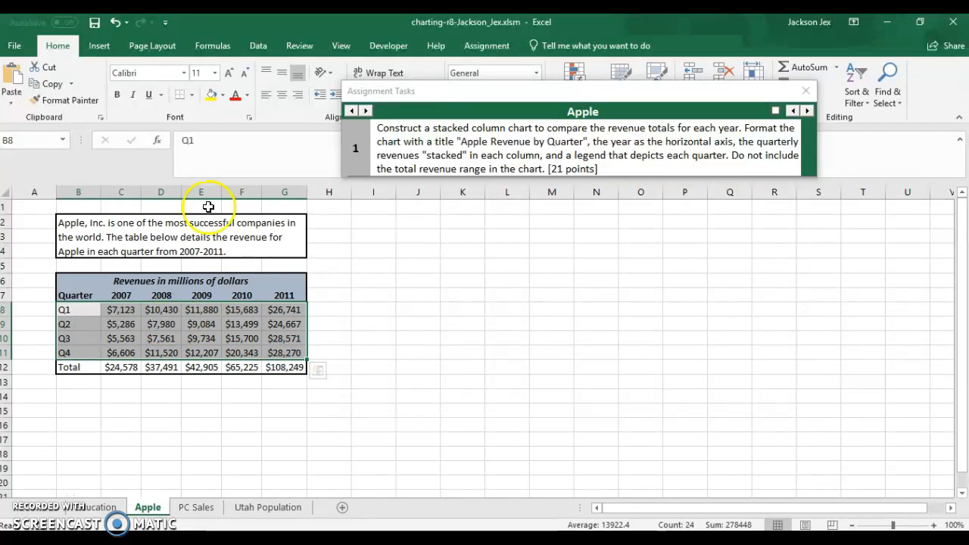
Step: Insert a recommended Stacked Column chart of the selected quarterly revenues, moving the task window clear of the chart commands
left_click(109, 44)
left_click_drag(445, 89, 758, 189)
left_click(418, 93)
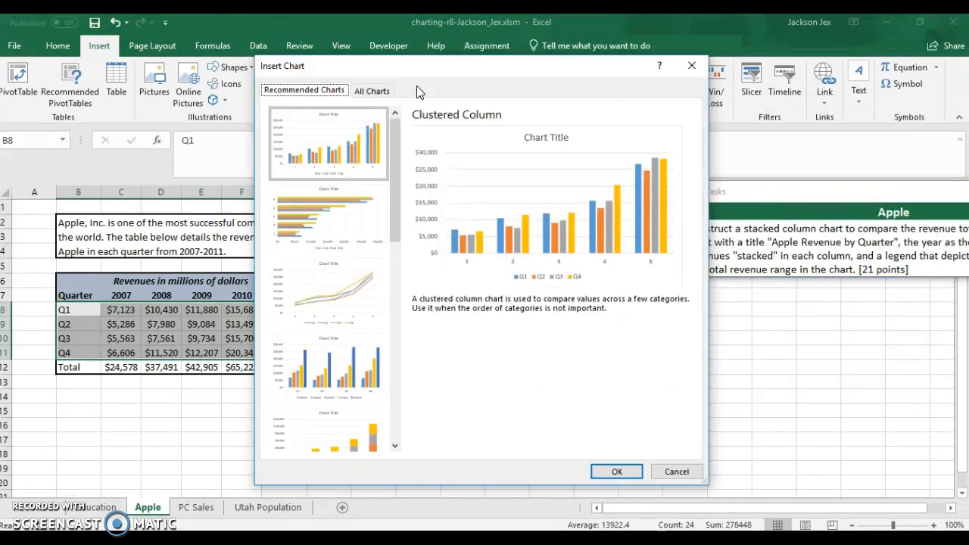
scroll(348, 249, "down", 3)
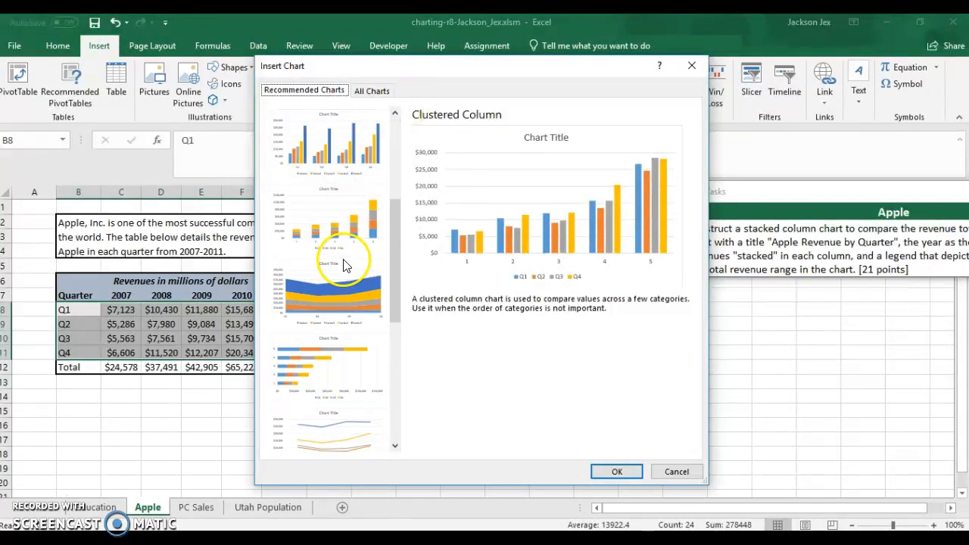
left_click(344, 210)
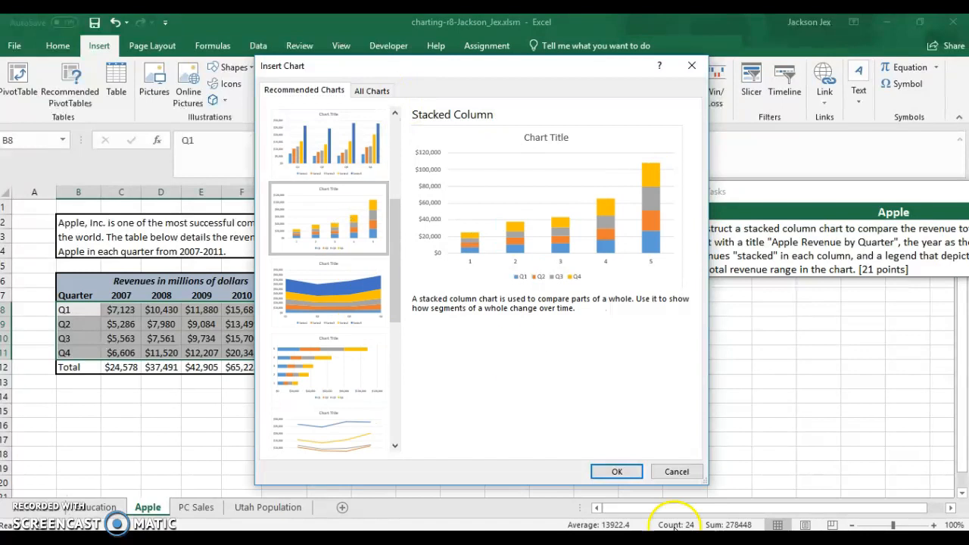
left_click(618, 470)
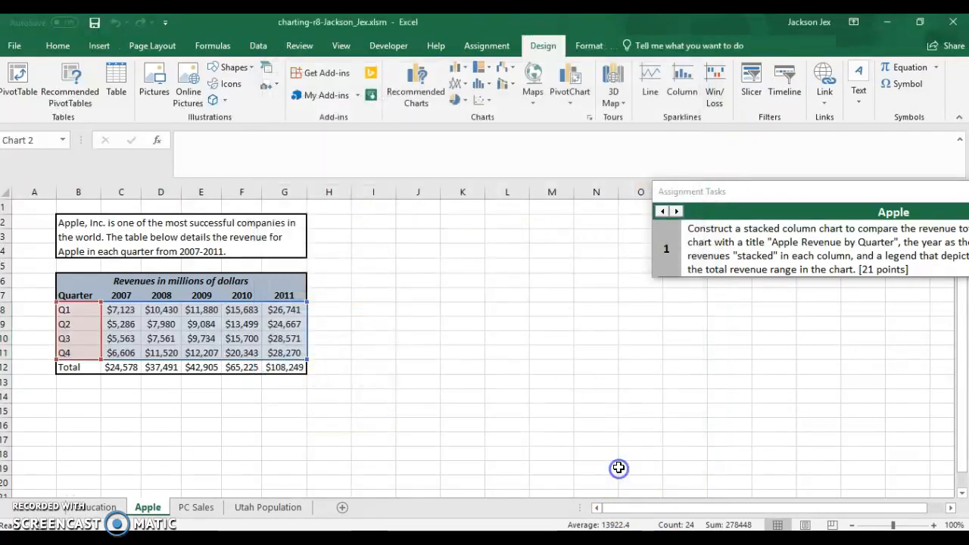
Step: Move the task window back above the sheet so its instructions are readable, and shift the new chart away from the revenue table
left_click_drag(775, 207, 466, 85)
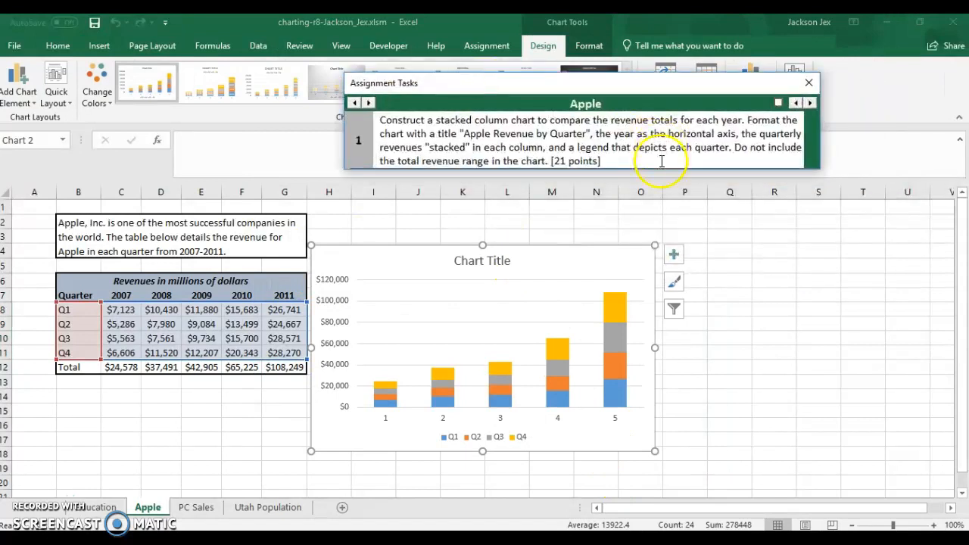
left_click(567, 254)
left_click_drag(567, 254, 599, 255)
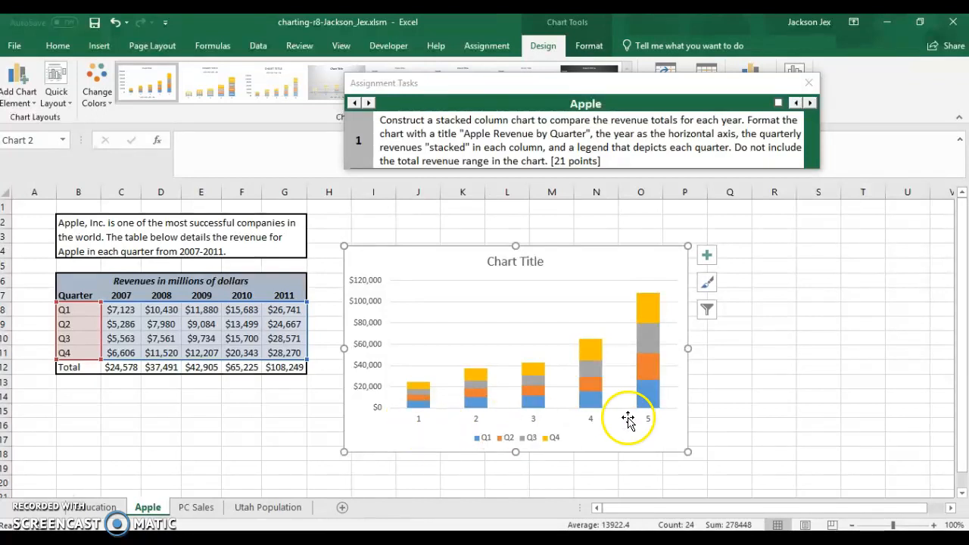
Step: Set the chart's horizontal axis labels to the year headings in C7:G7 through its data source settings
left_click(706, 311)
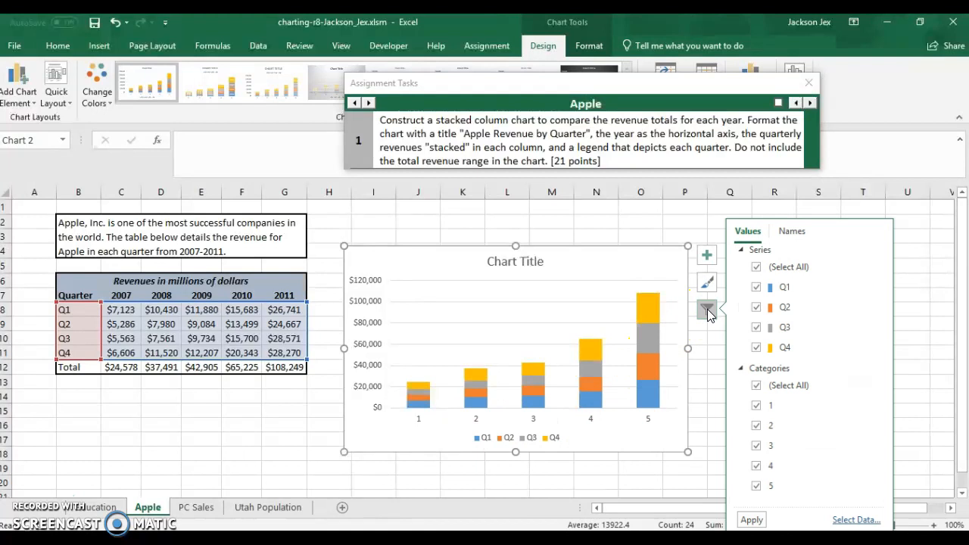
left_click(706, 311)
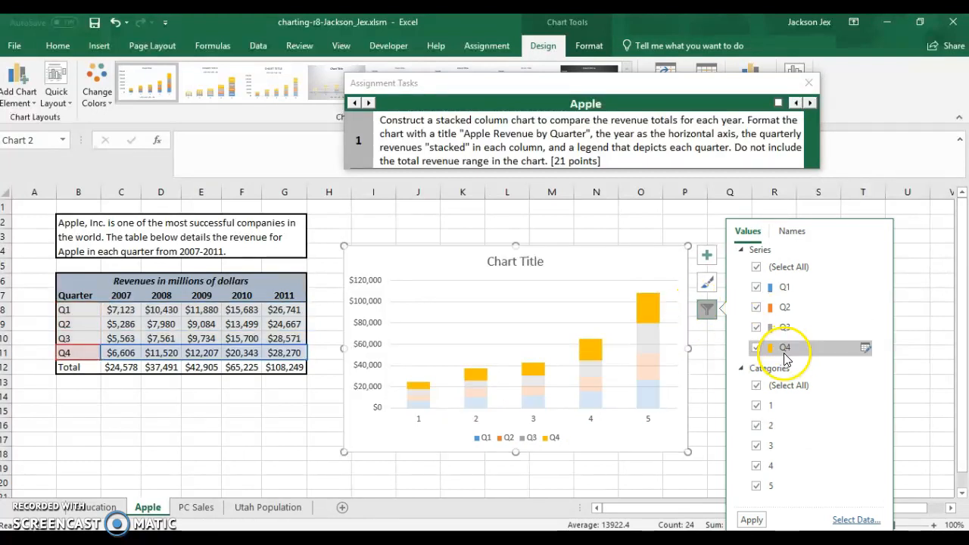
left_click(856, 520)
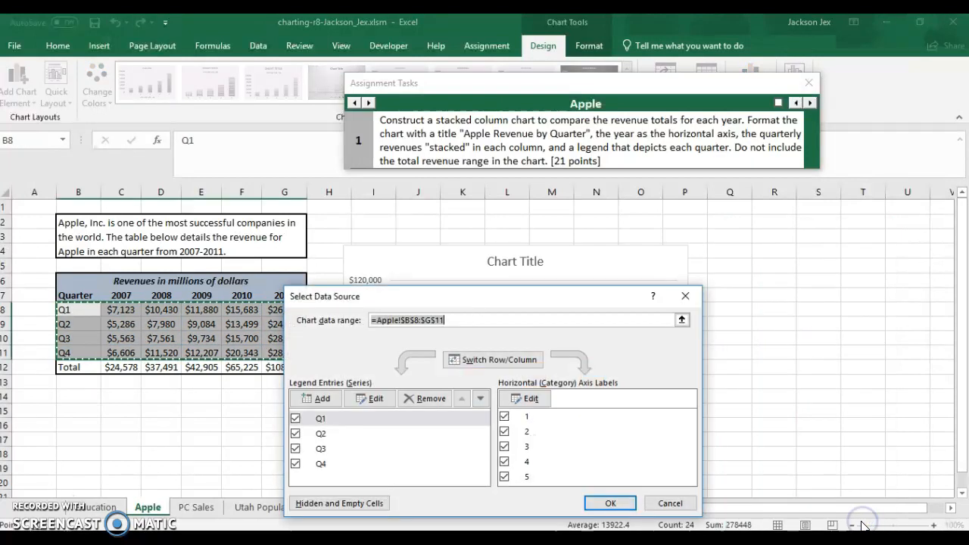
left_click(514, 324)
left_click_drag(520, 297, 532, 250)
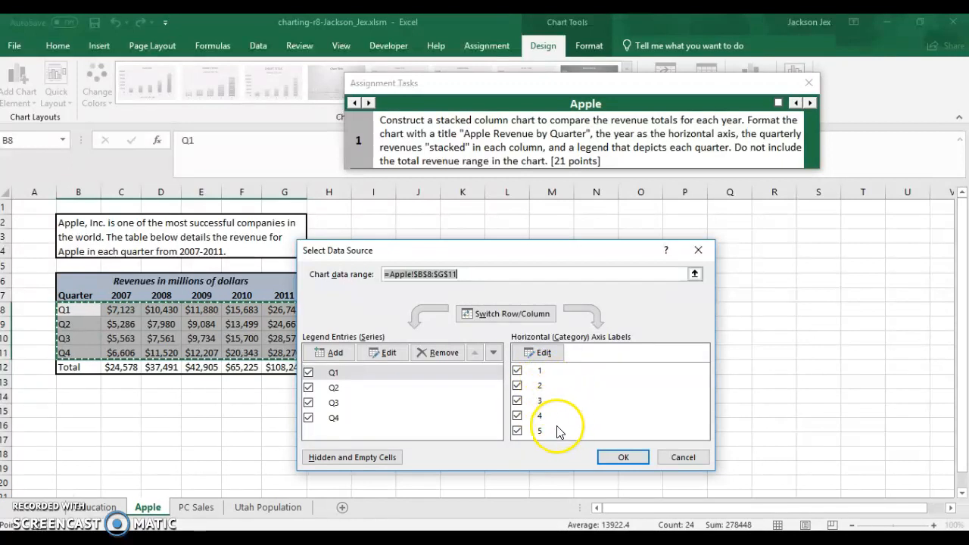
left_click(540, 353)
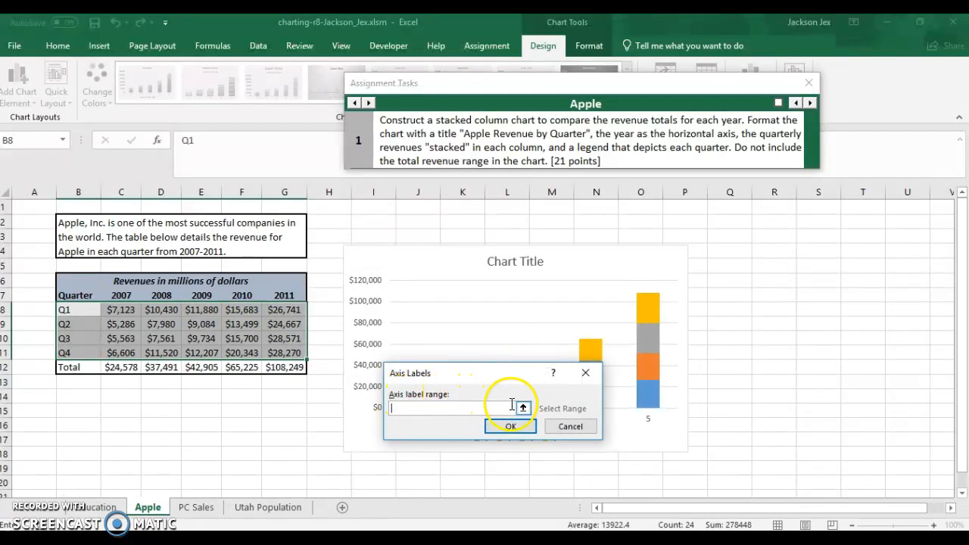
left_click_drag(121, 295, 272, 297)
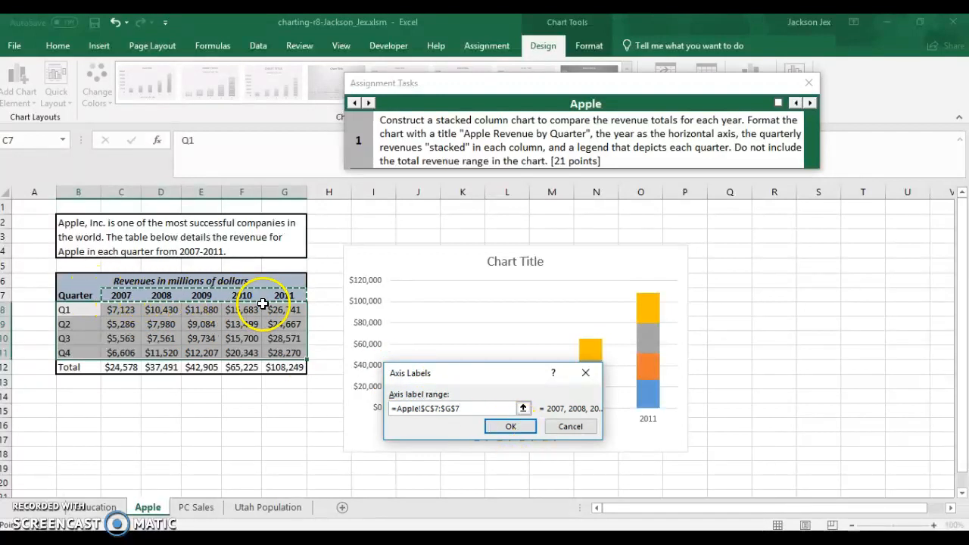
left_click(519, 428)
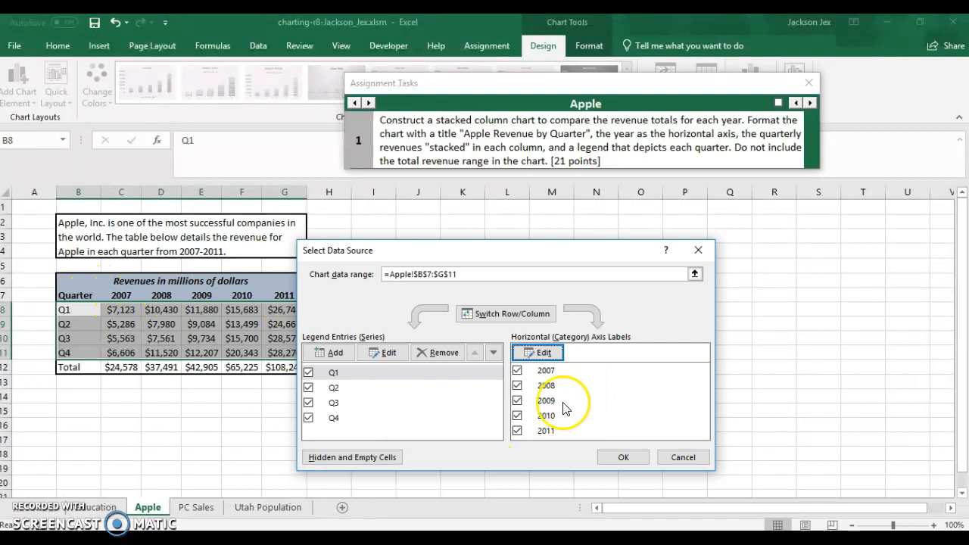
left_click(623, 457)
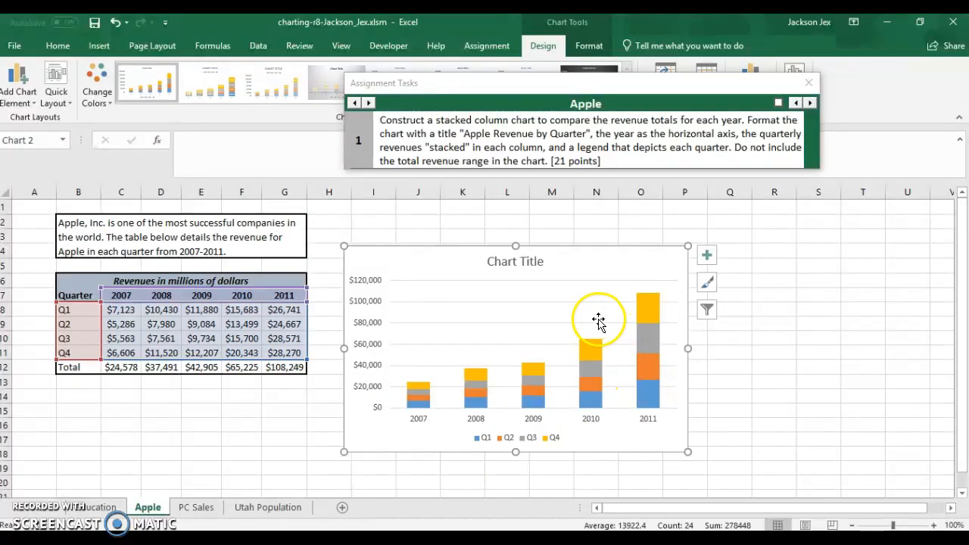
Step: Replace the chart's placeholder title with "Apple Revenue by Quarter", copied from the task instructions
left_click_drag(588, 133, 465, 134)
key("ctrl+c")
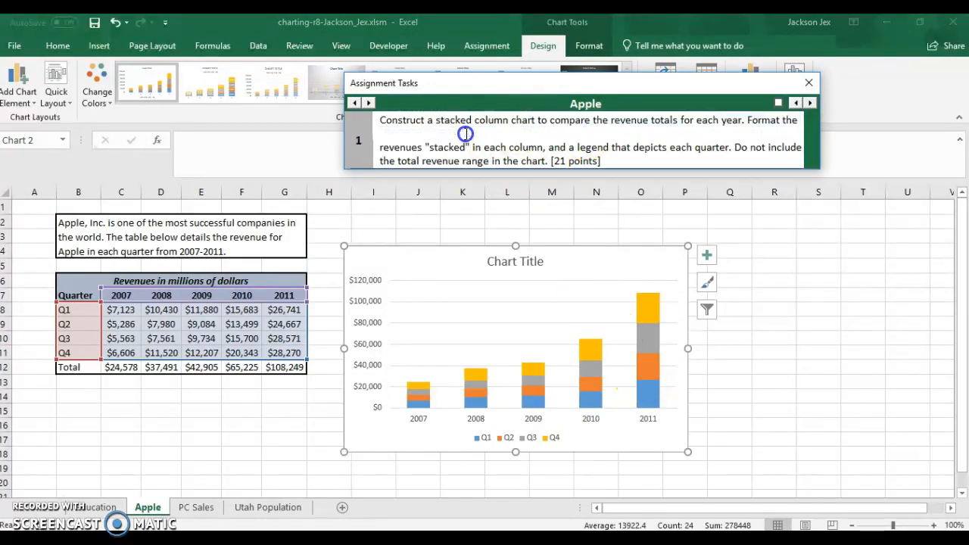
double_click(514, 263)
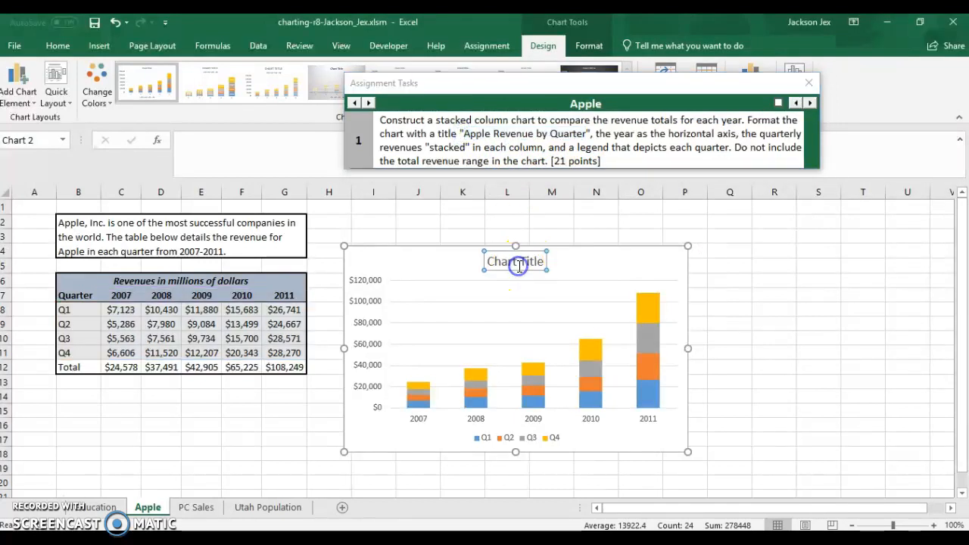
key("BackSpace")
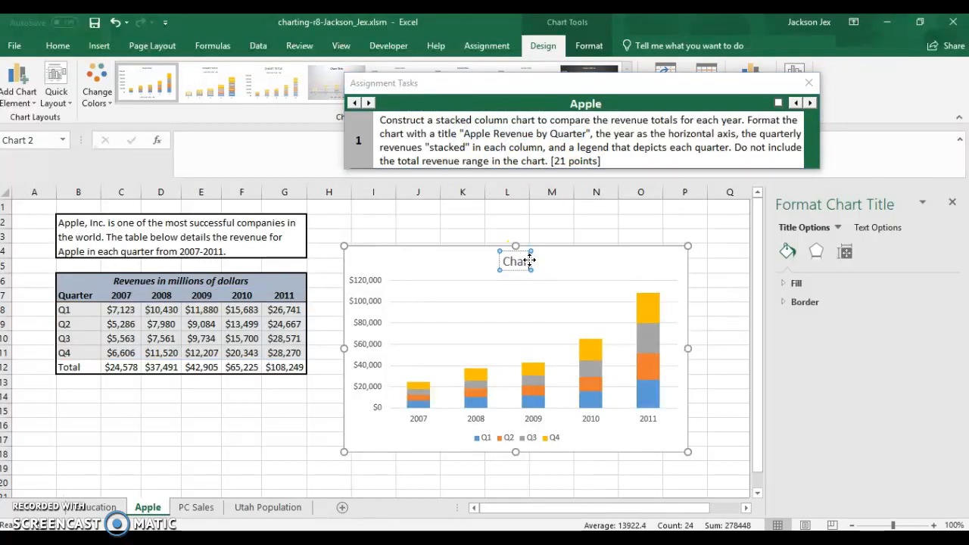
key("ctrl+v")
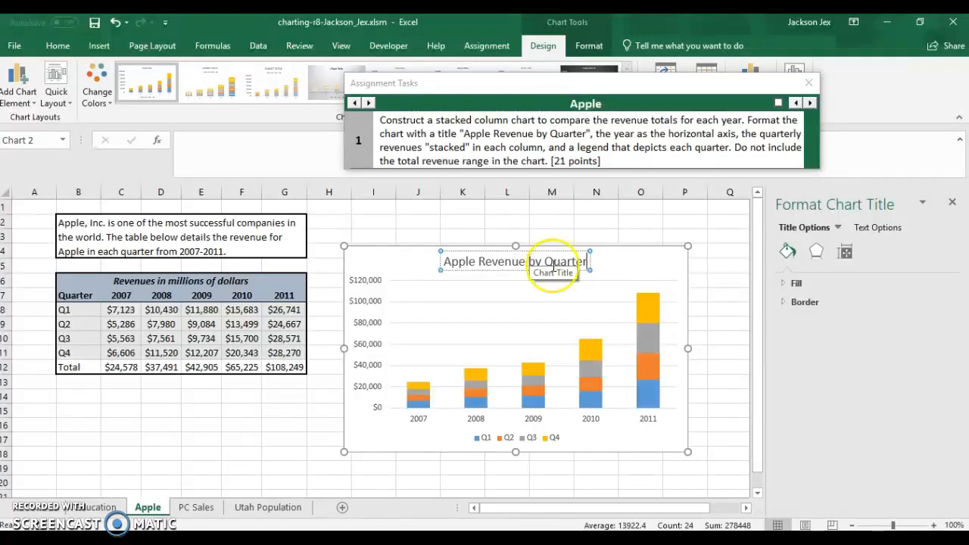
left_click(655, 265)
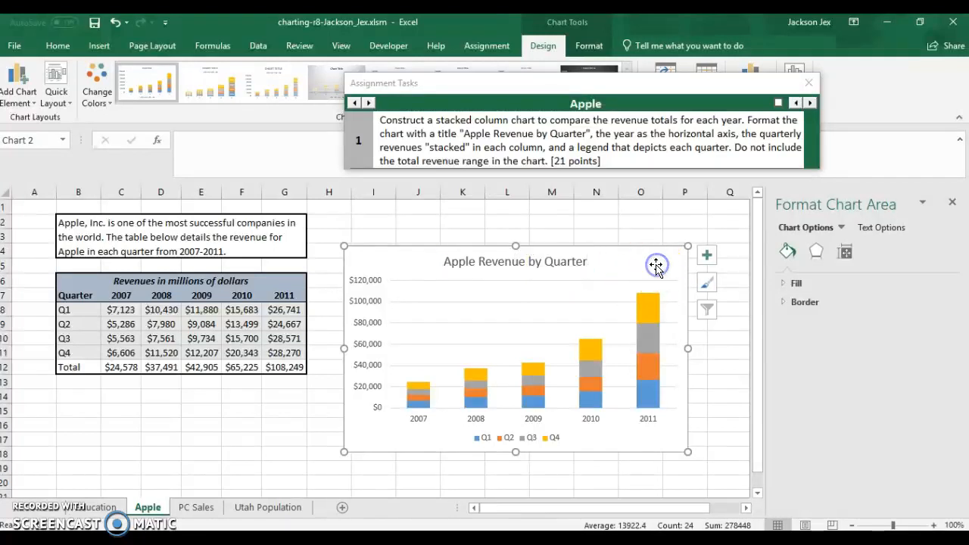
Step: Check the finished chart against the task instructions, including its chart elements and legend position options
left_click(539, 226)
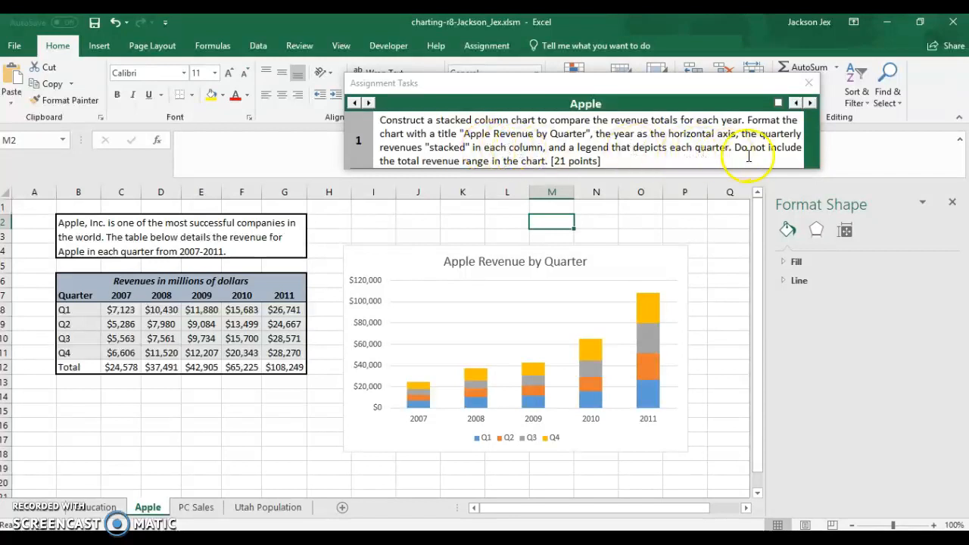
left_click(624, 263)
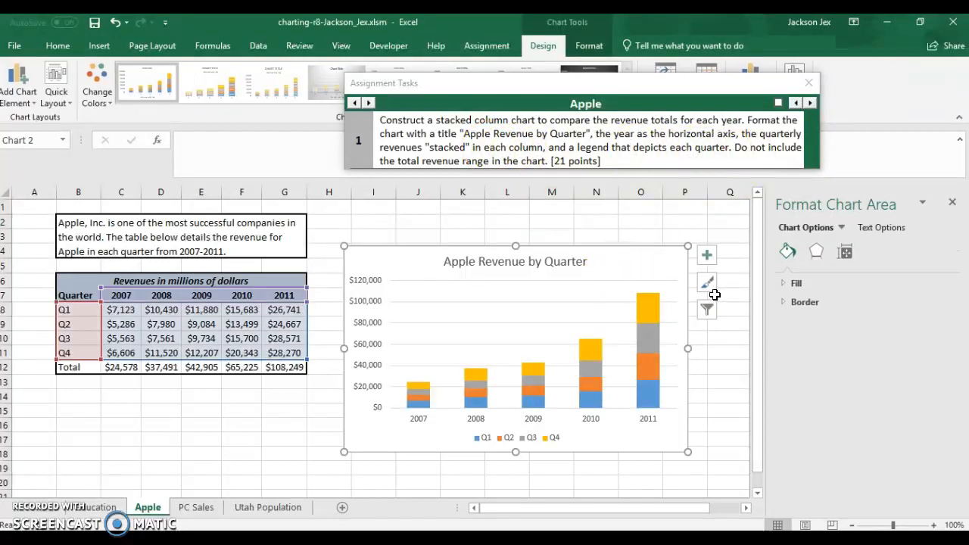
left_click(706, 255)
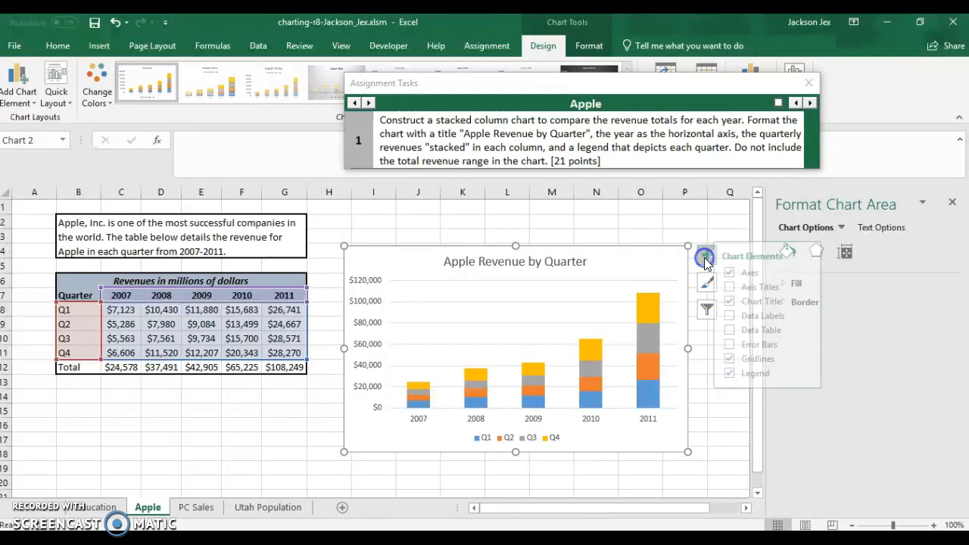
left_click(817, 374)
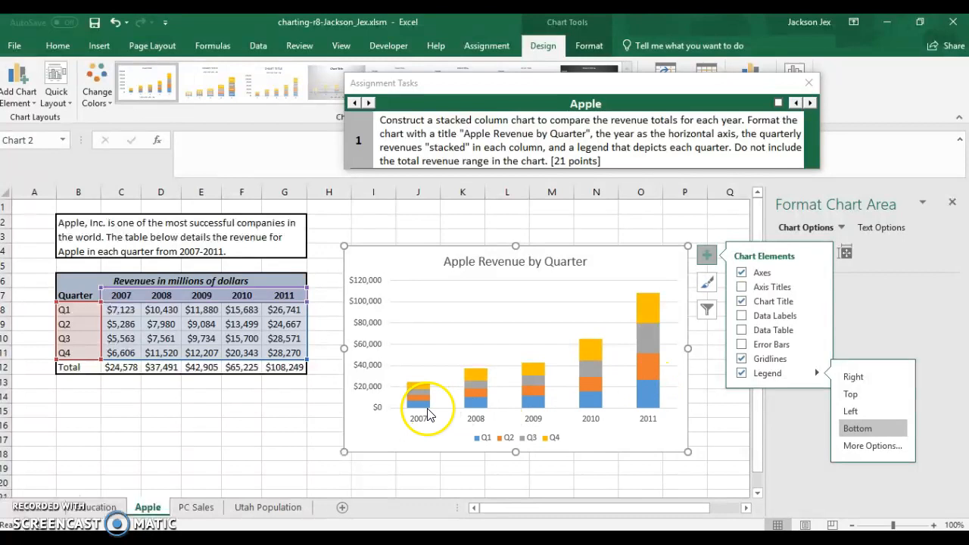
left_click(706, 255)
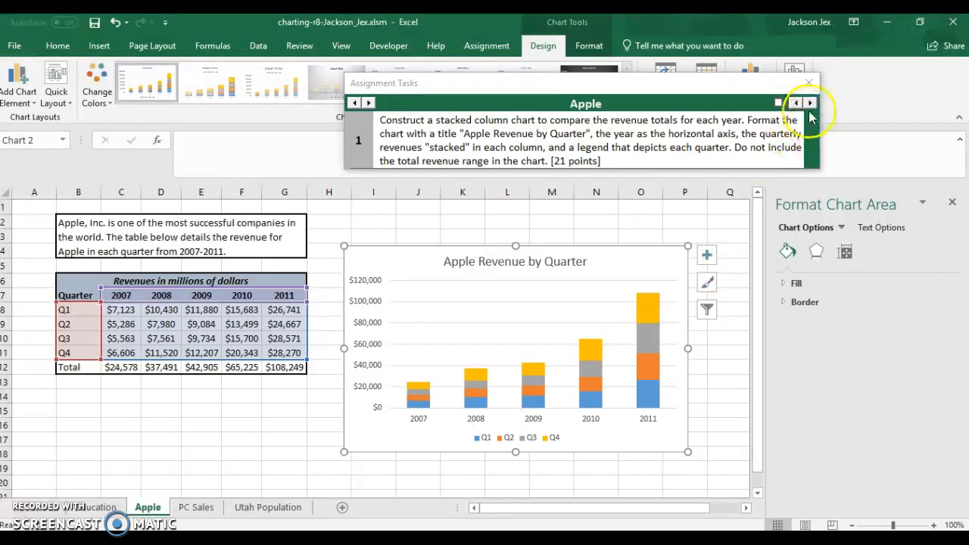
Step: Close the chart formatting pane, advance the assignment to the PC Sales tasks, and read their context description
left_click(951, 204)
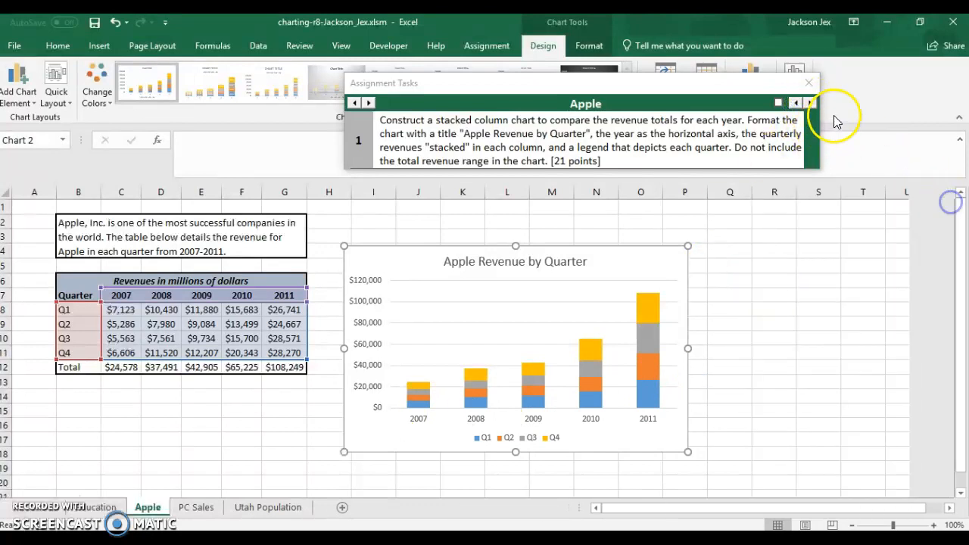
left_click(810, 103)
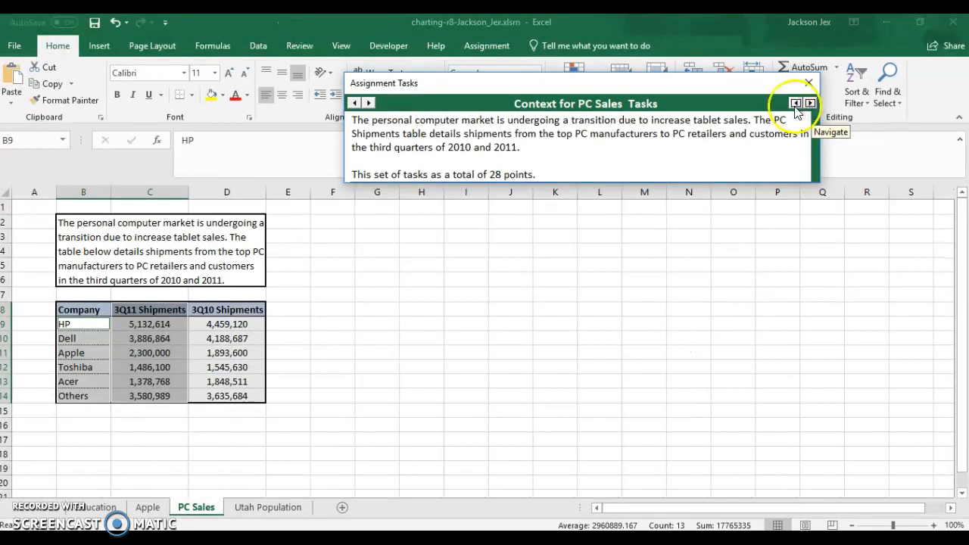
left_click(795, 104)
left_click(809, 103)
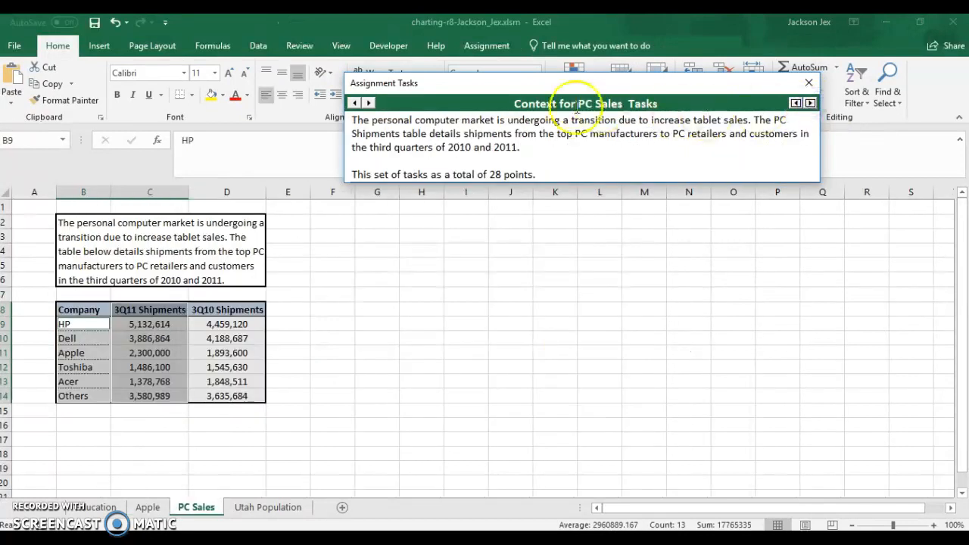
left_click_drag(405, 120, 508, 120)
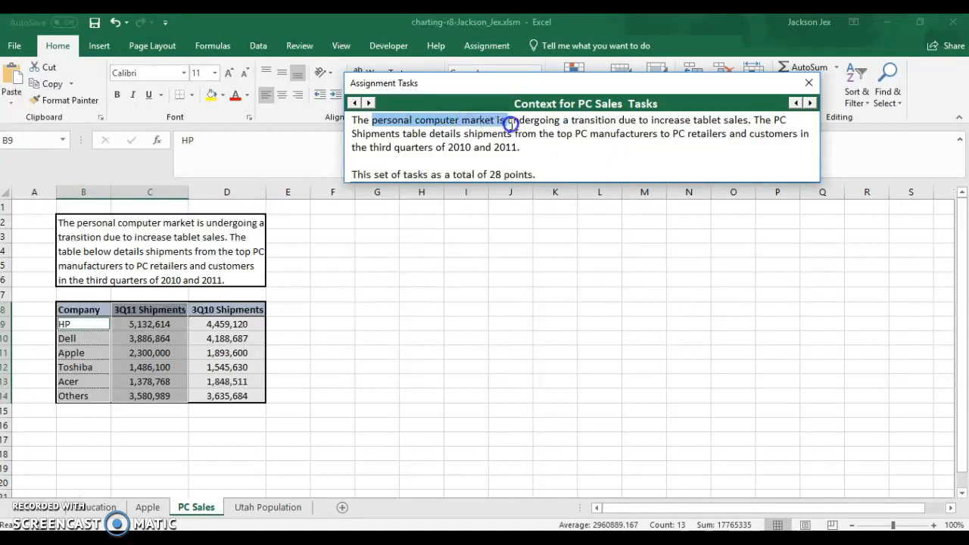
Step: Advance to the first PC Sales task and insert a pie chart of the companies' 3Q11 shipments from B9:C14
left_click(810, 103)
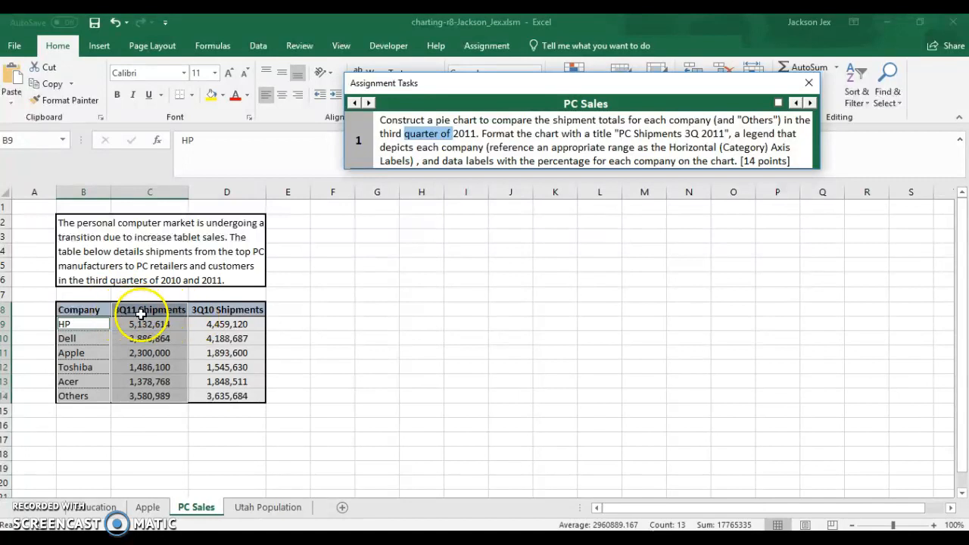
mouse_move(79, 324)
left_mouse_down()
mouse_move(156, 335)
mouse_move(153, 393)
left_mouse_up()
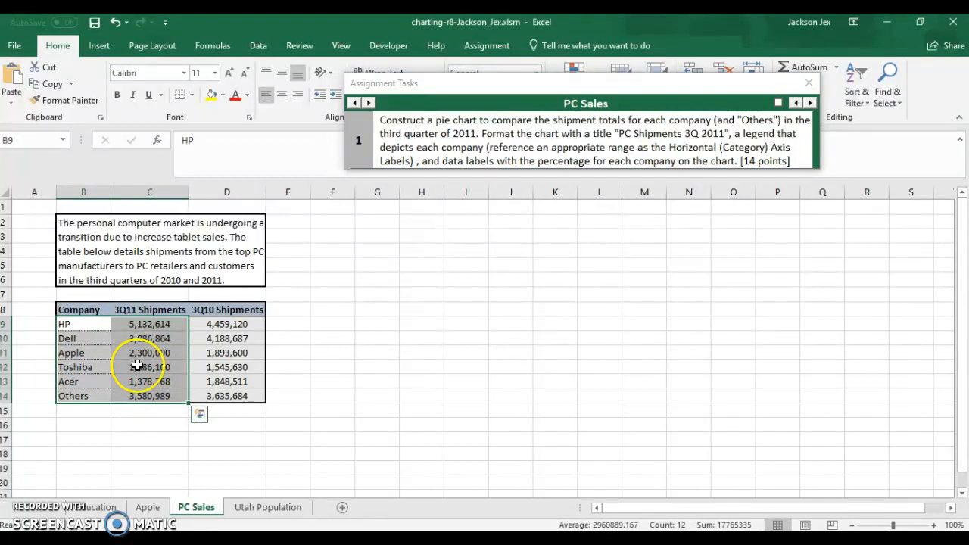
left_click_drag(420, 82, 522, 207)
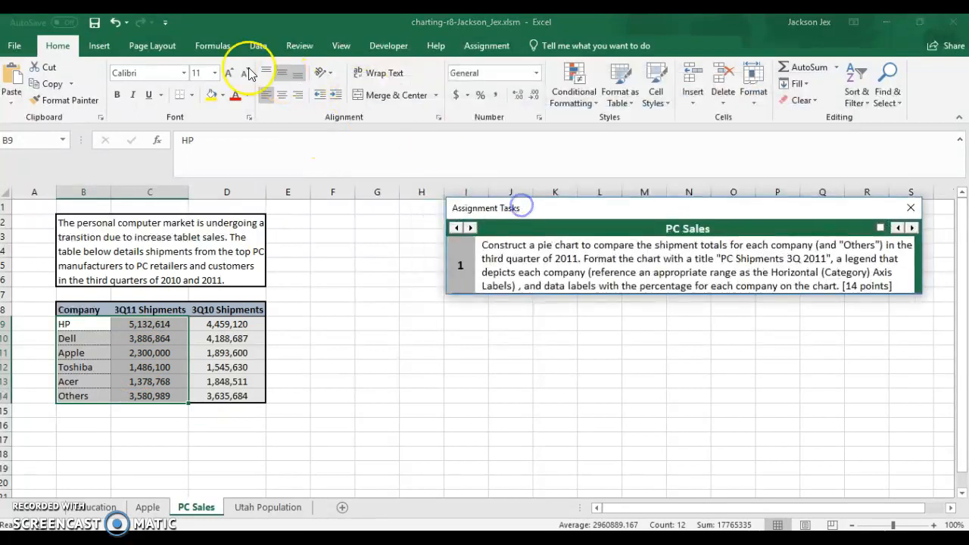
left_click(99, 45)
left_click(397, 105)
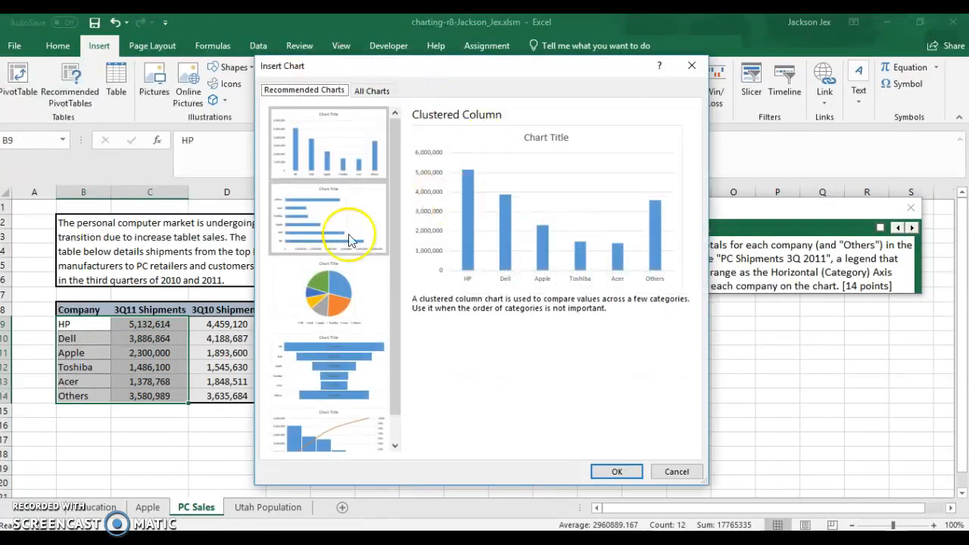
left_click(321, 292)
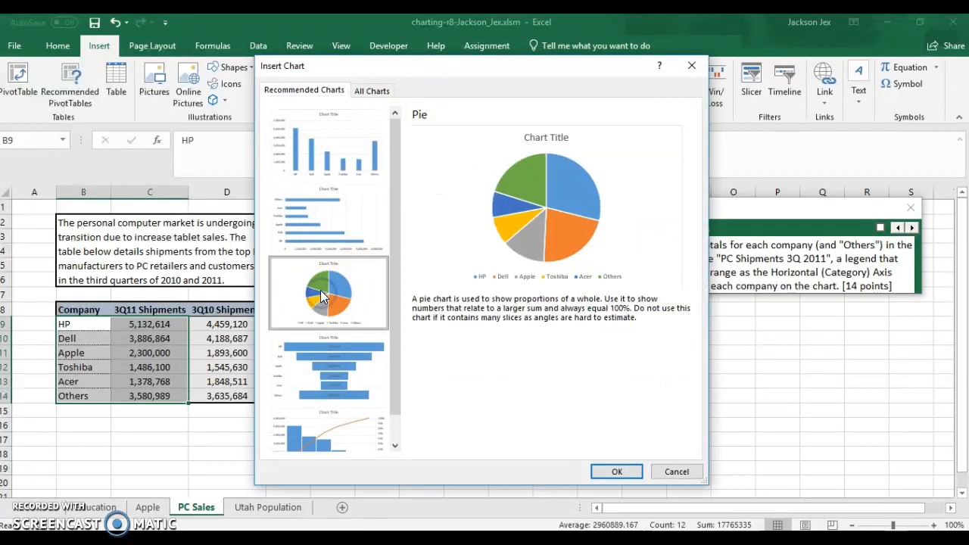
left_click(611, 474)
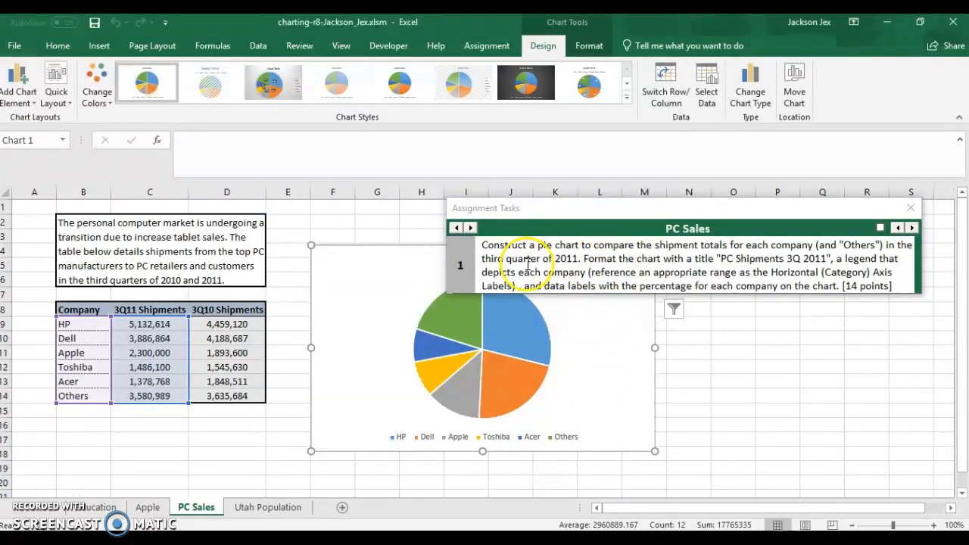
Step: Move the task instructions clear of the pie chart and replace its placeholder title with "PC Shipments 3Q 2011"
left_click_drag(614, 207, 612, 129)
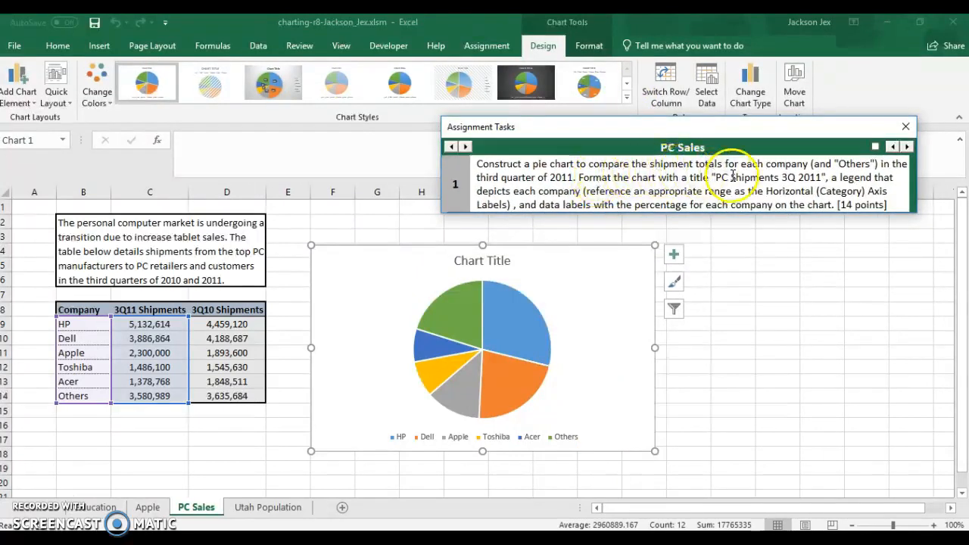
left_click(497, 265)
double_click(497, 263)
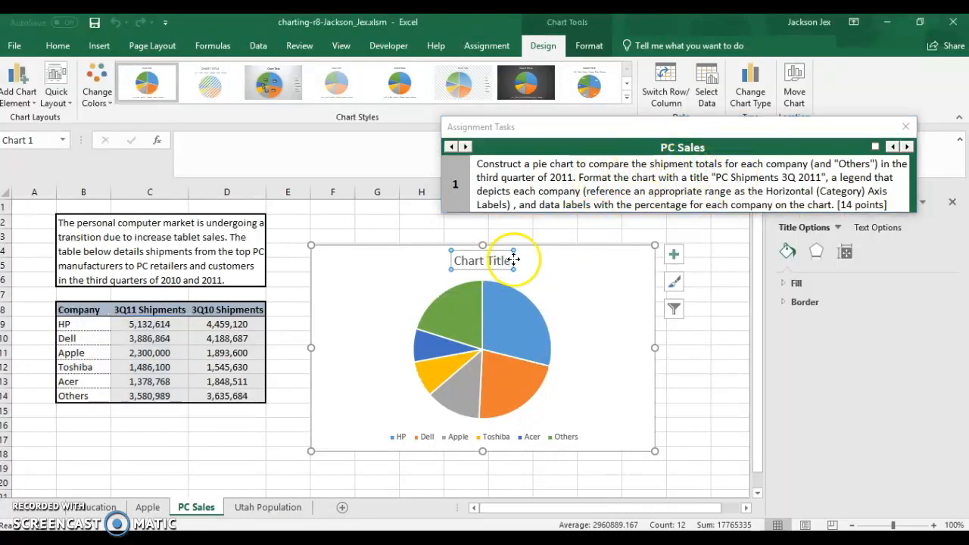
left_click(506, 262)
key("BackSpace")
key("BackSpace")
key("BackSpace")
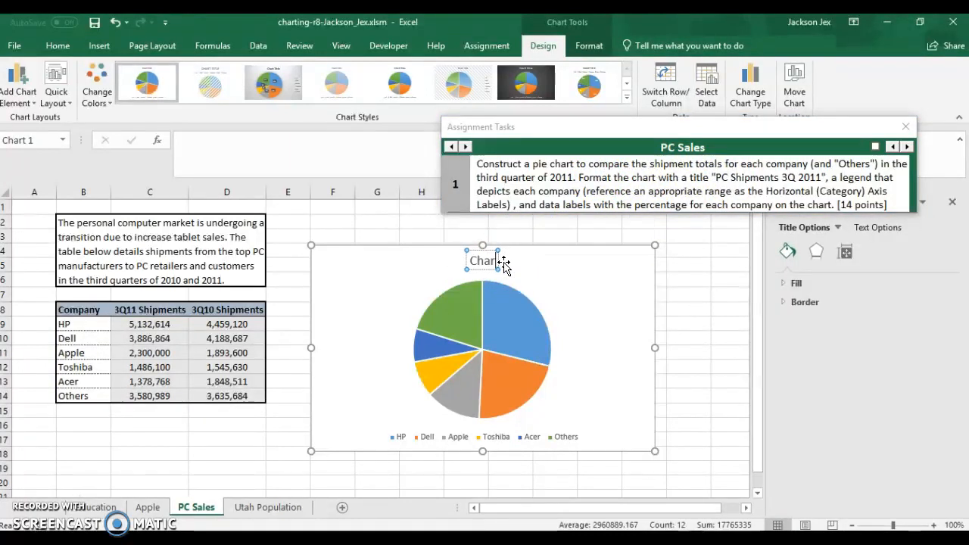
type("PC Sh")
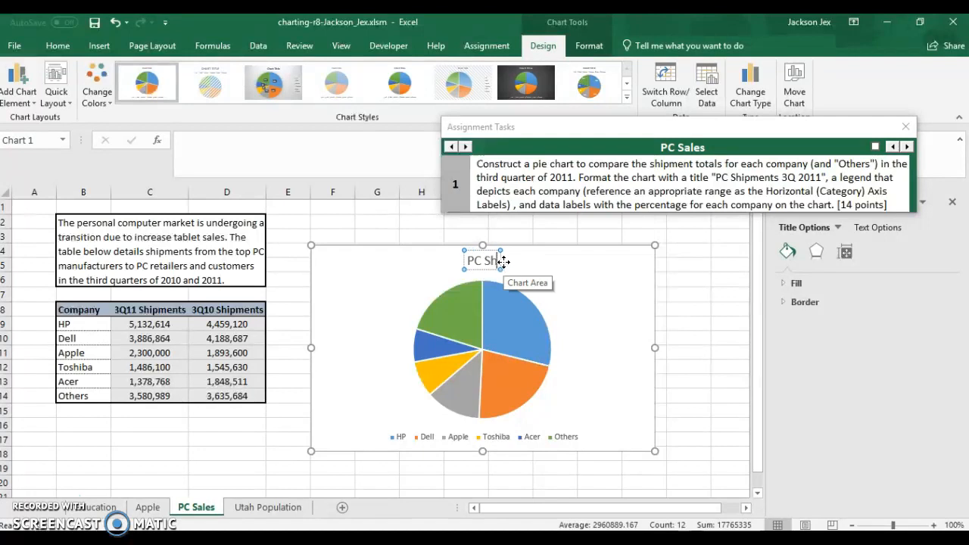
type("ipments")
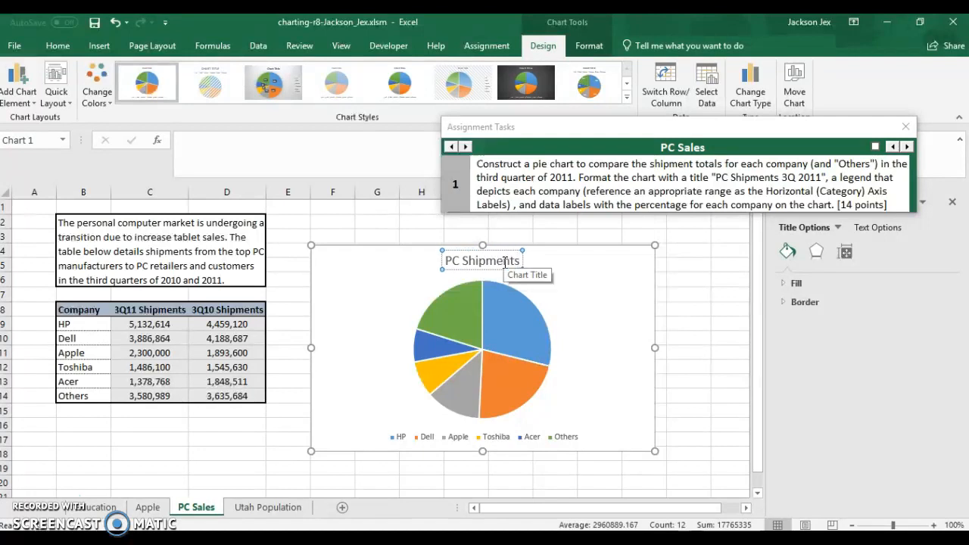
type(" 3Q 2011")
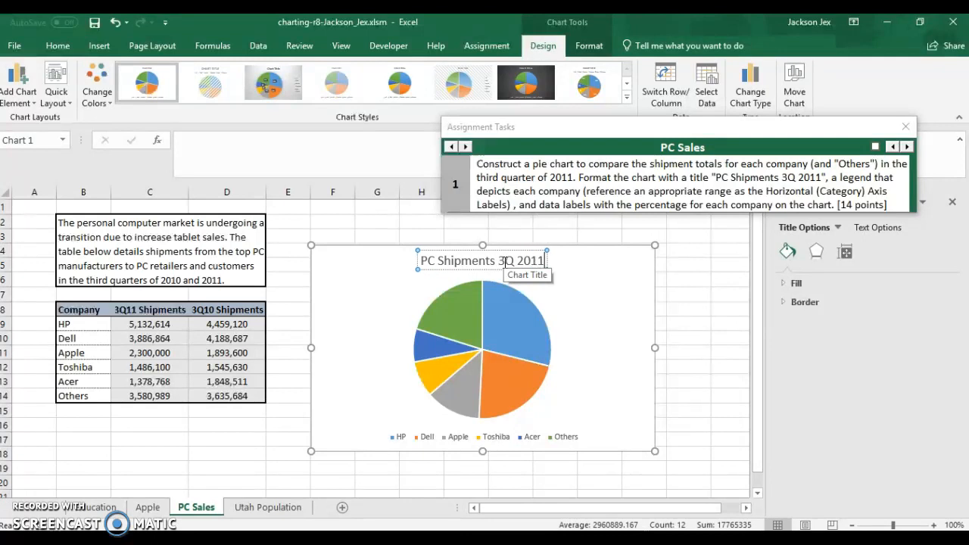
left_click(573, 306)
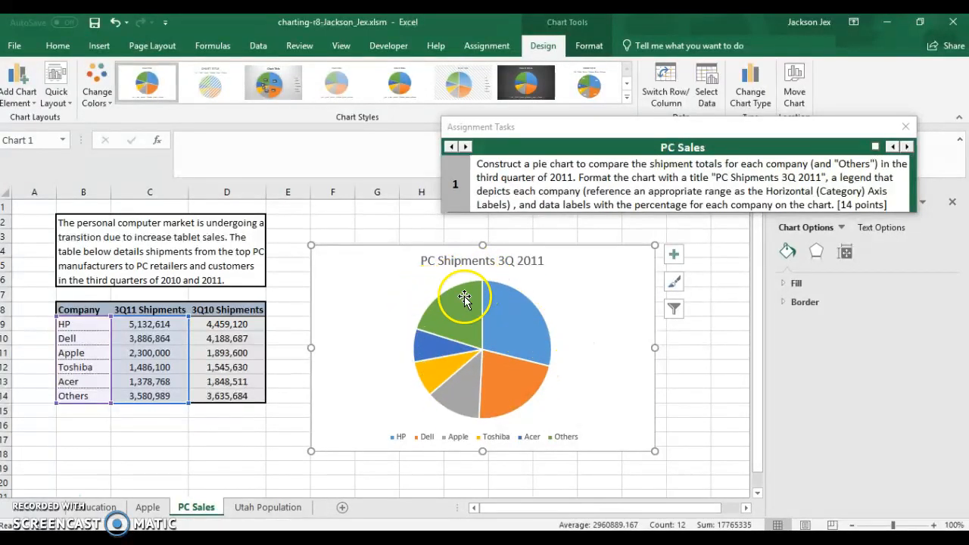
Step: Add data labels to the slices of the PC shipments pie chart
mouse_move(489, 337)
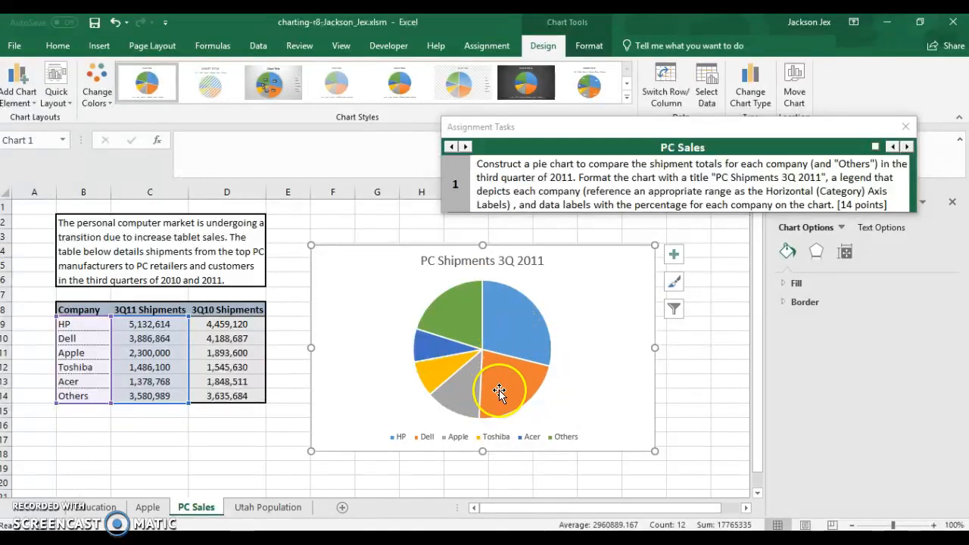
mouse_move(503, 376)
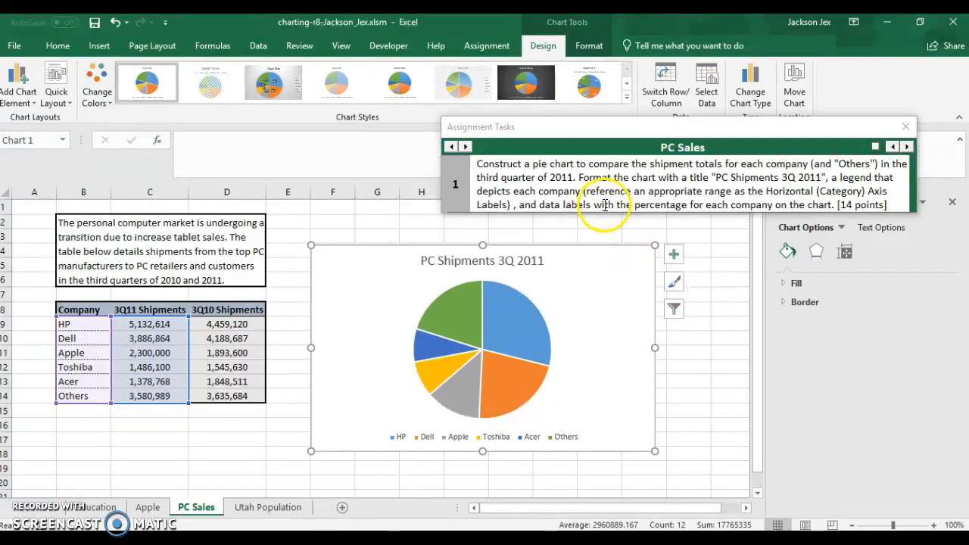
left_click(674, 255)
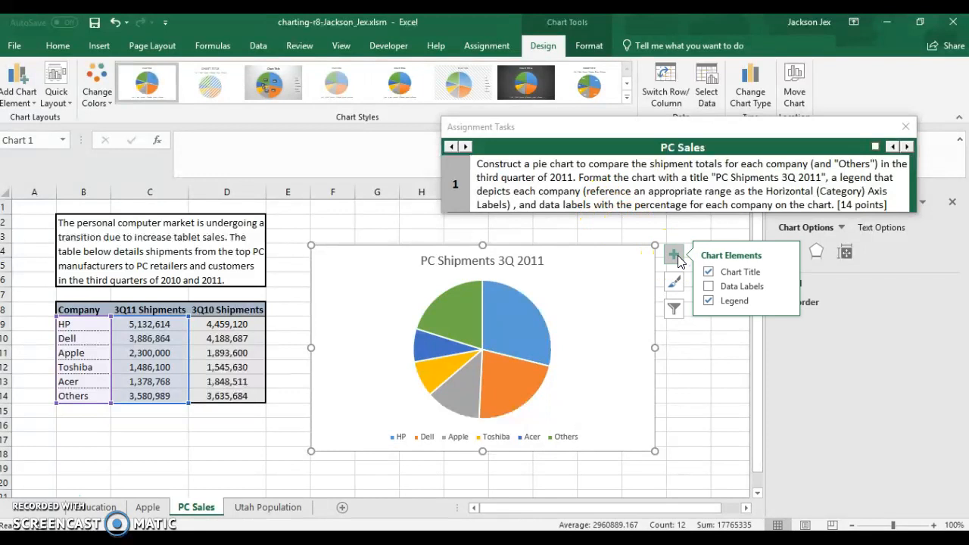
left_click(709, 288)
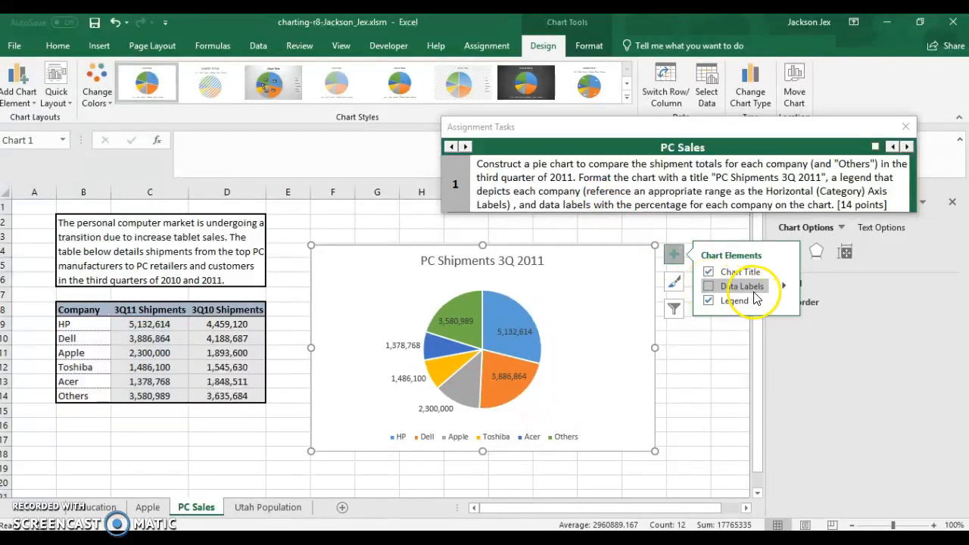
left_click(709, 287)
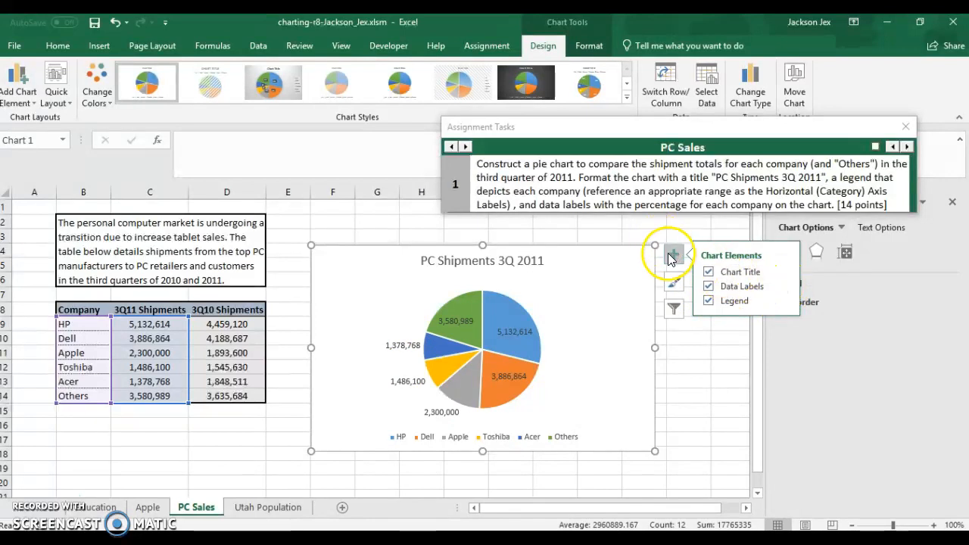
left_click(784, 286)
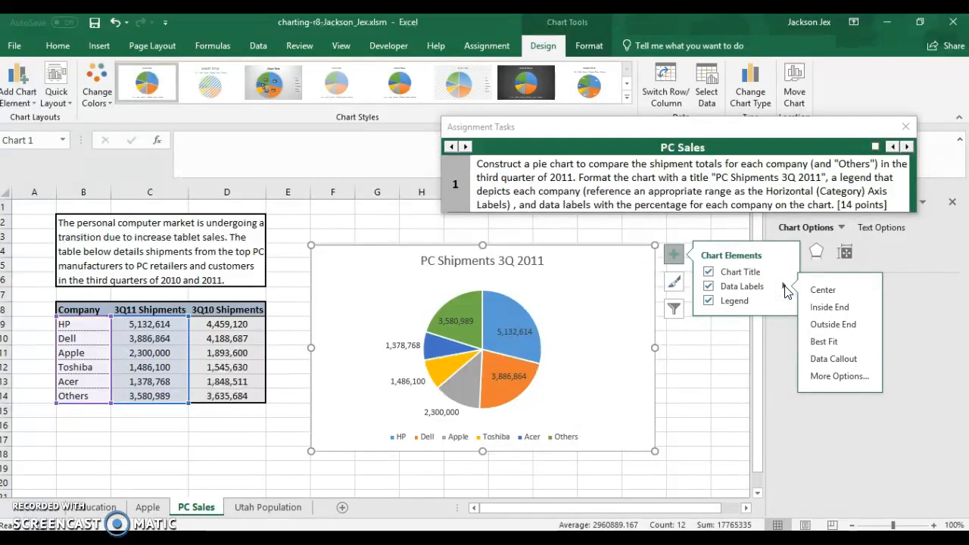
left_click(854, 376)
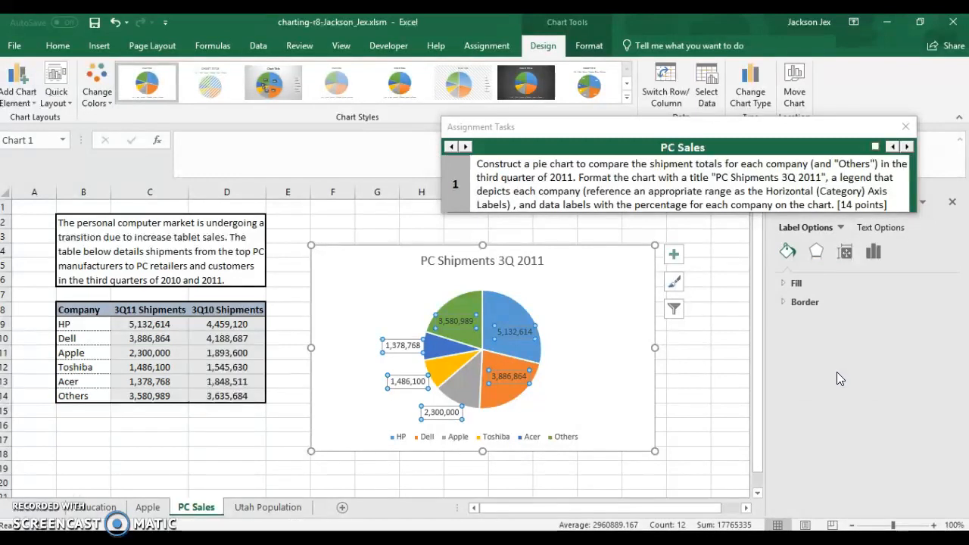
left_click_drag(660, 129, 567, 66)
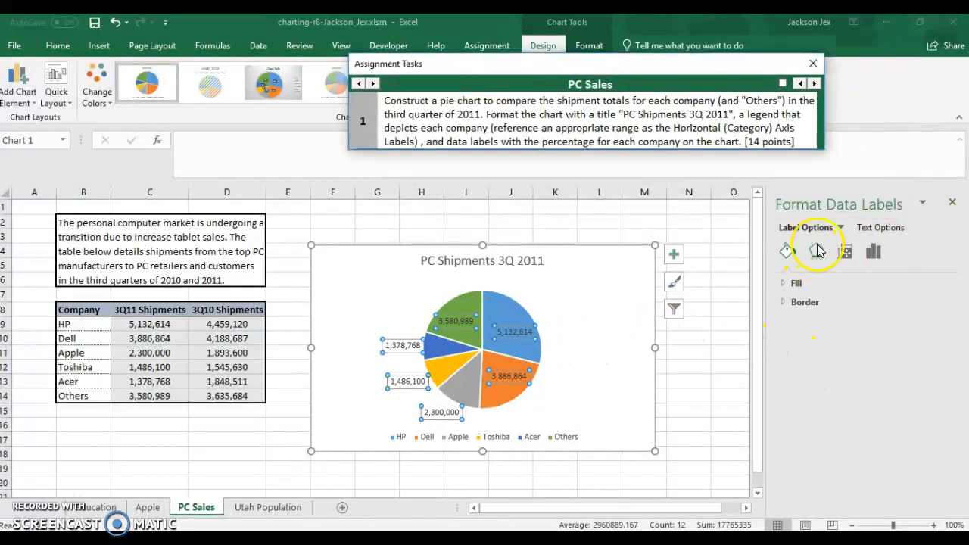
left_click(845, 251)
left_click(874, 252)
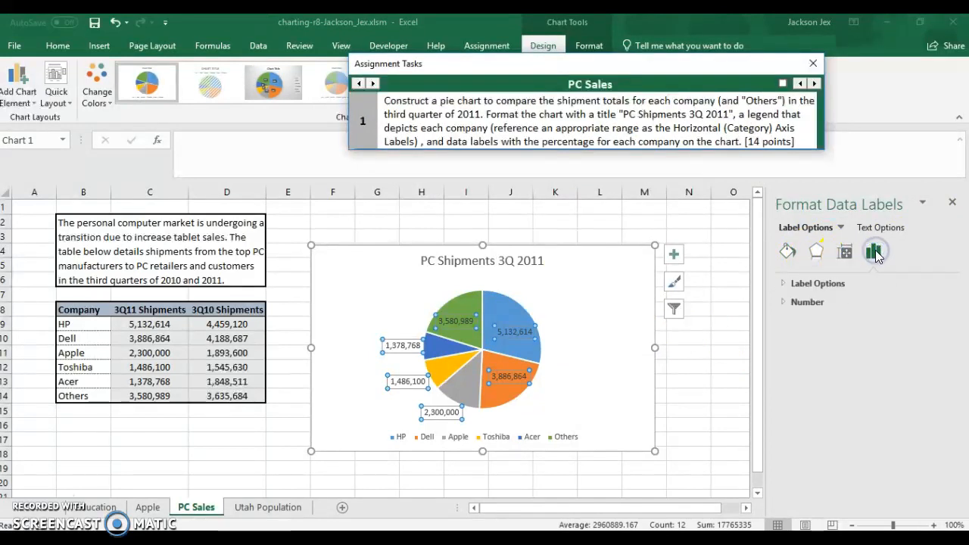
left_click(784, 303)
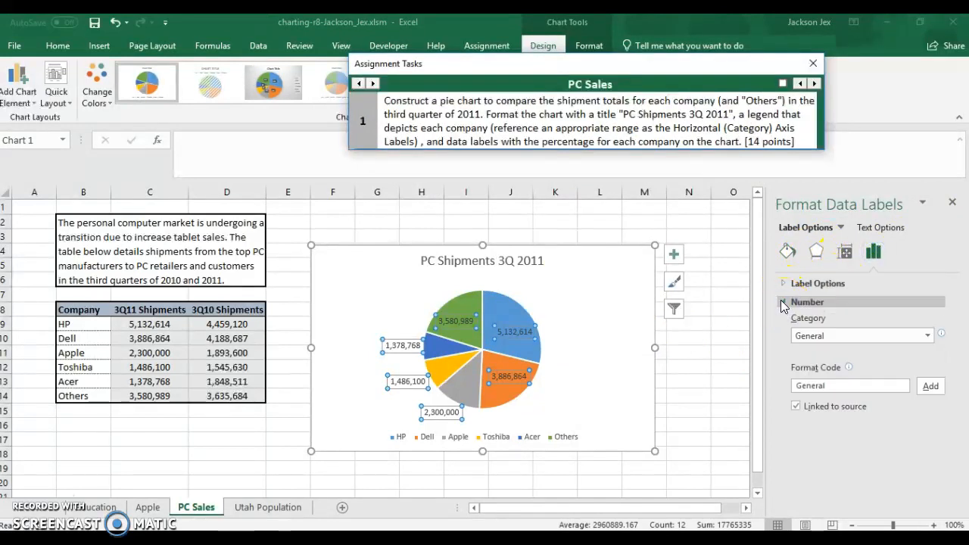
left_click(783, 302)
left_click(787, 251)
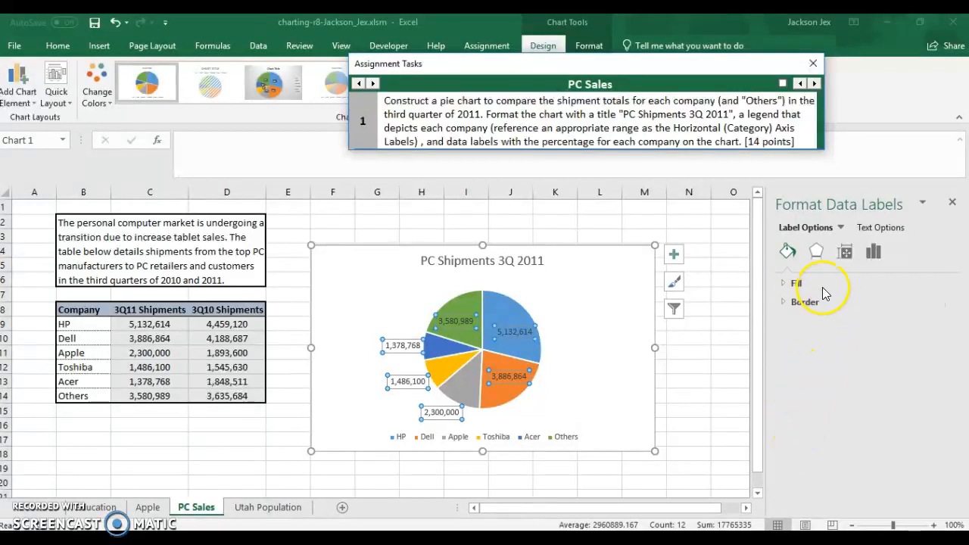
left_click(952, 202)
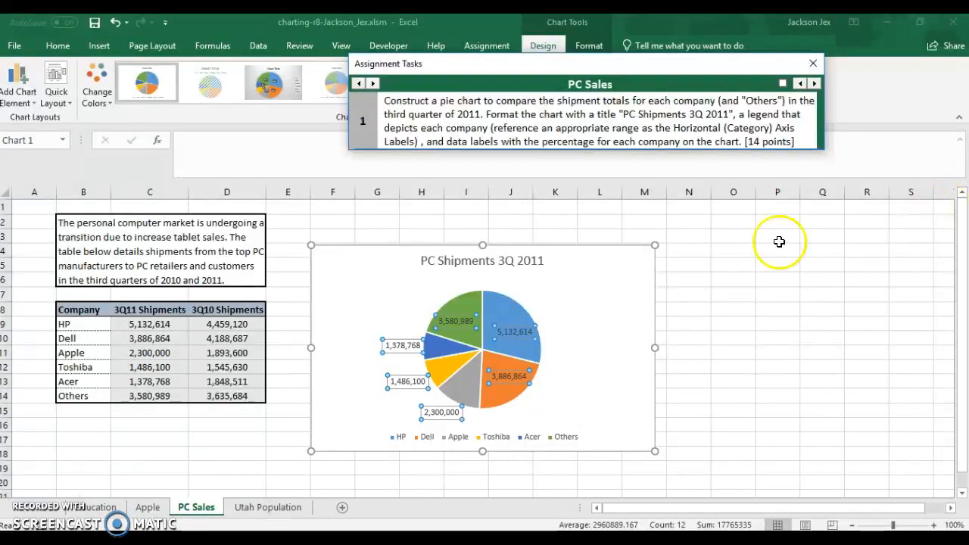
Step: Format the pie chart's data labels to show Percentage instead of Value
left_click(593, 282)
left_click(678, 257)
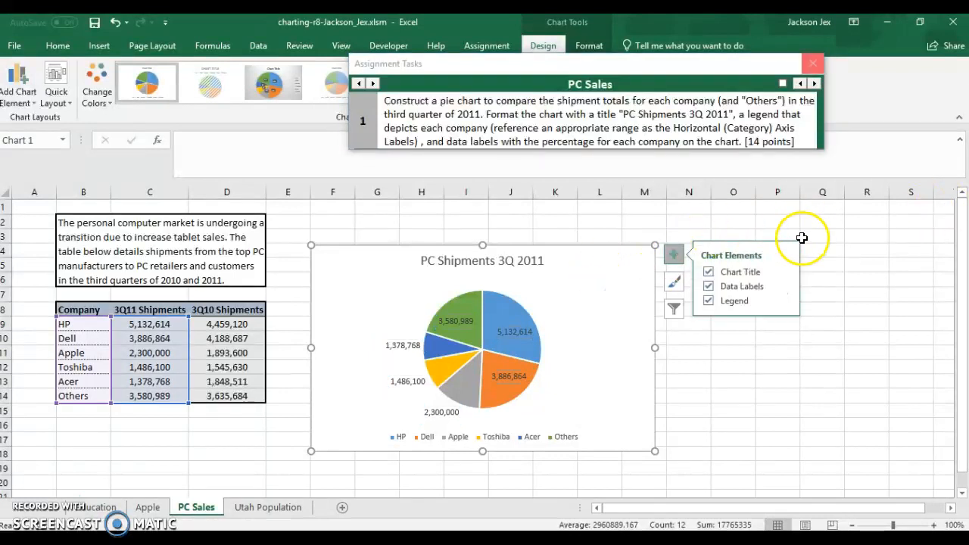
left_click(782, 288)
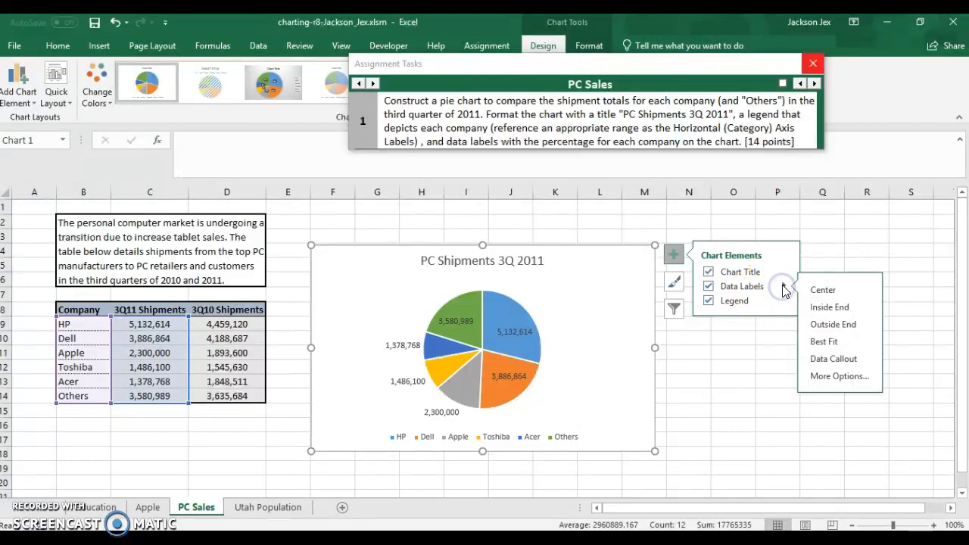
left_click(841, 374)
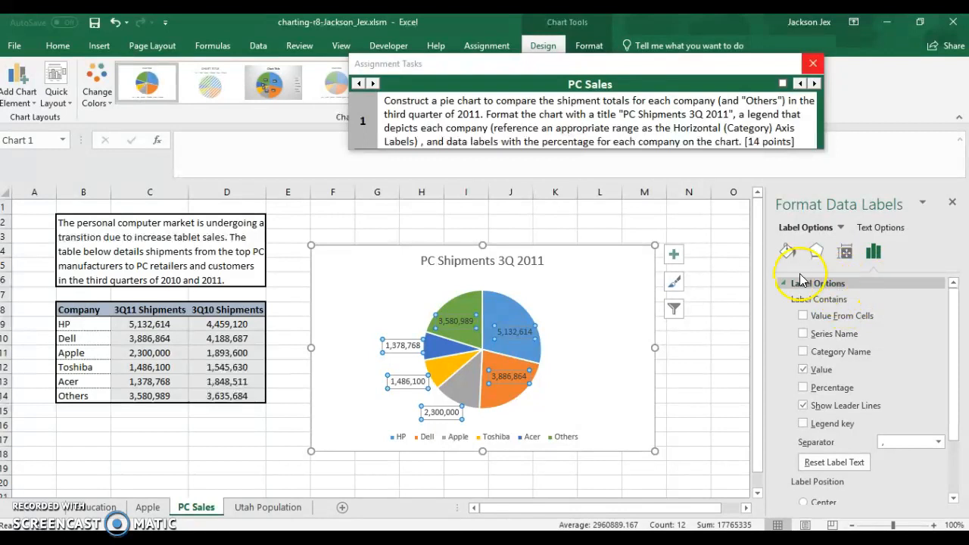
left_click(673, 257)
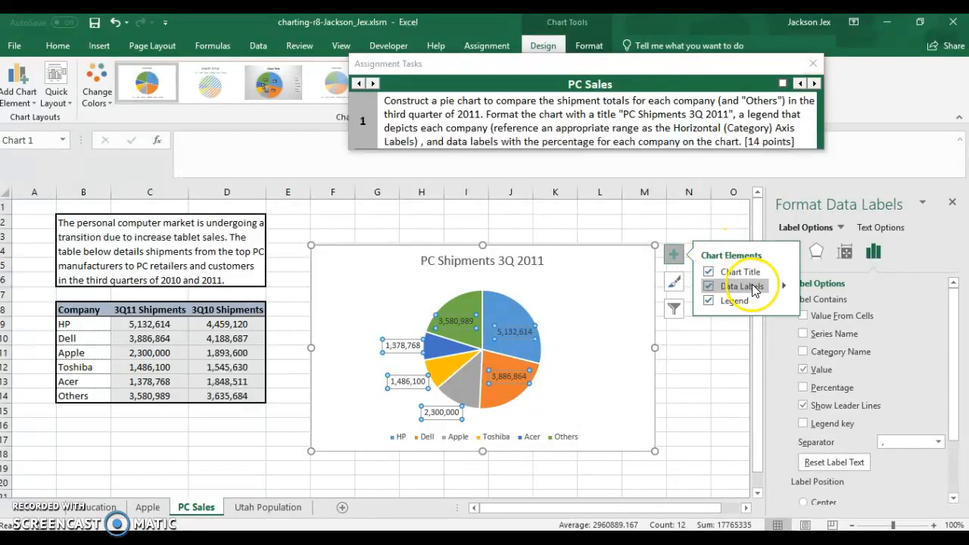
left_click(785, 286)
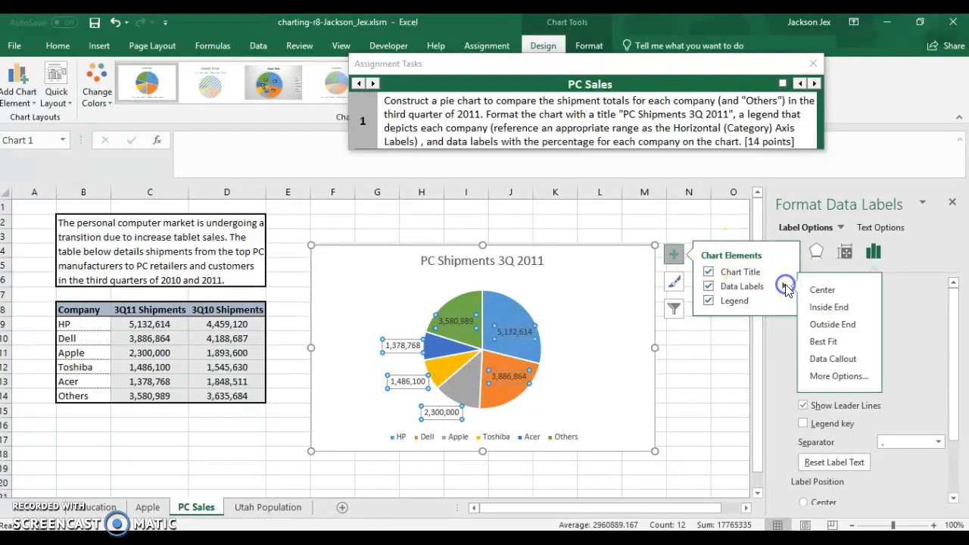
left_click(840, 376)
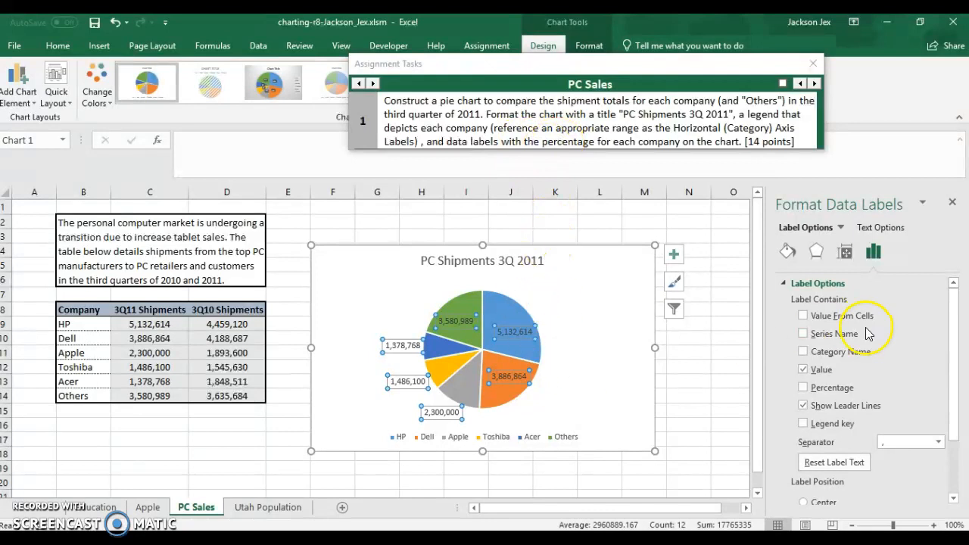
left_click(803, 387)
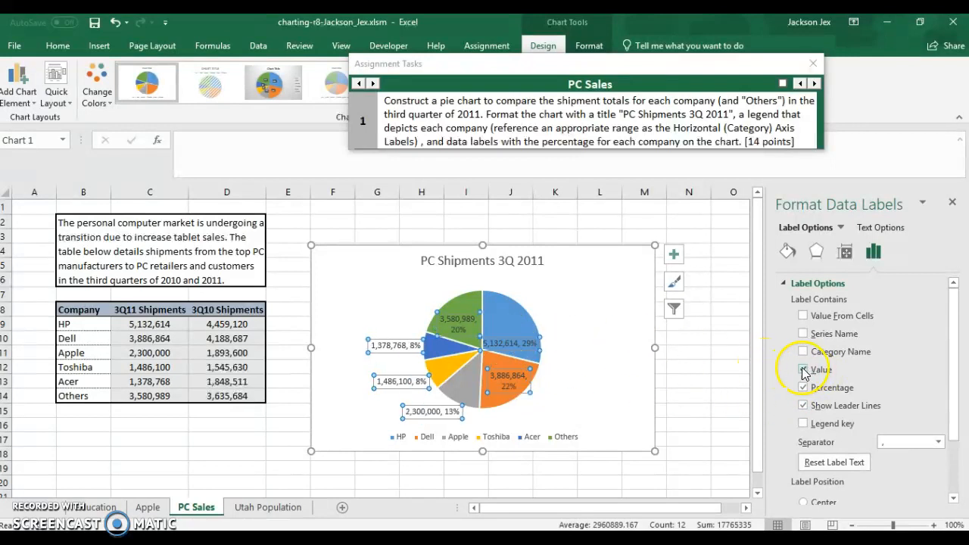
left_click(803, 369)
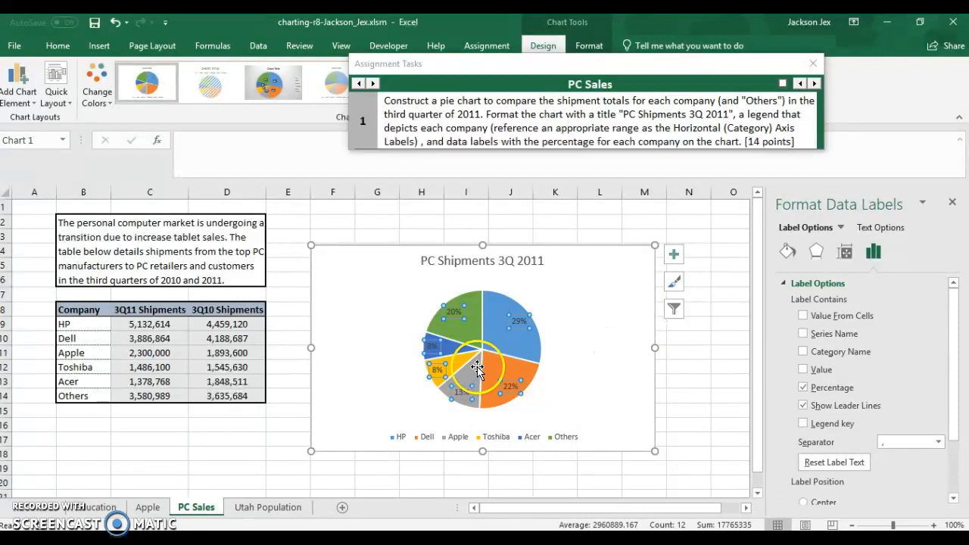
Step: Reposition the HP slice's percentage label within the pie chart
left_click(518, 323)
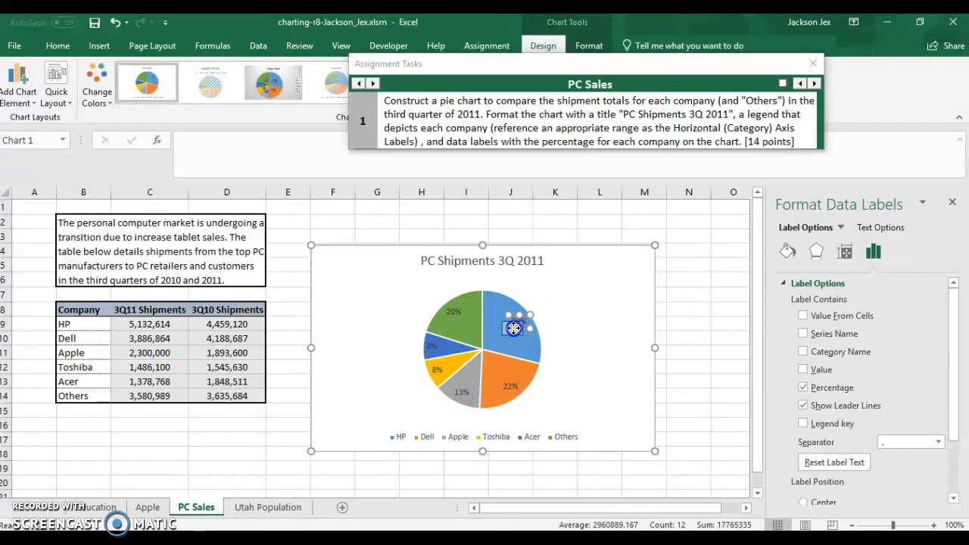